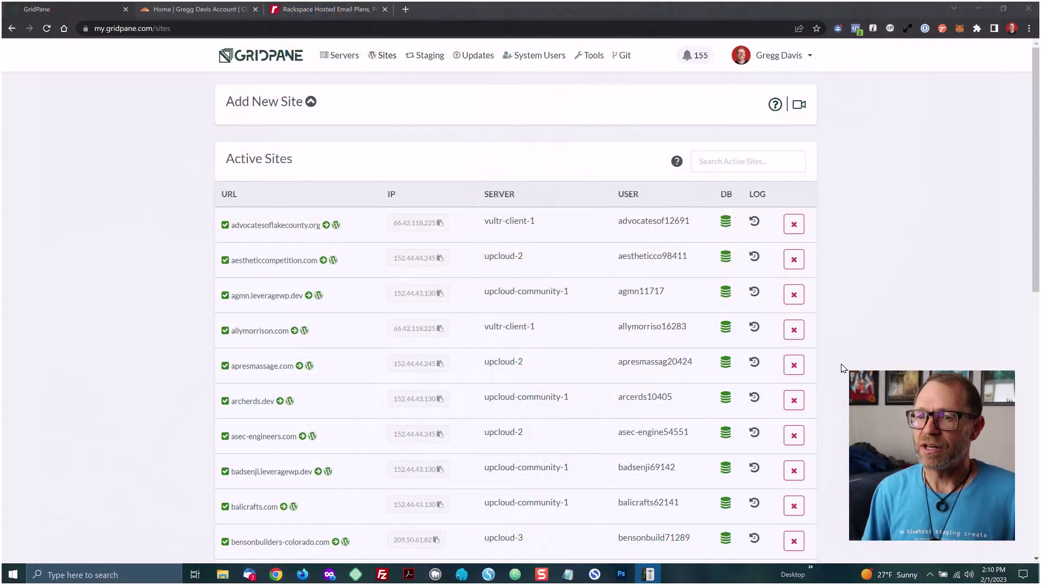
Step: Filter GridPane's active sites by 'leveragewp' to list the leveragewp domains
scroll(160, 249, down, 3)
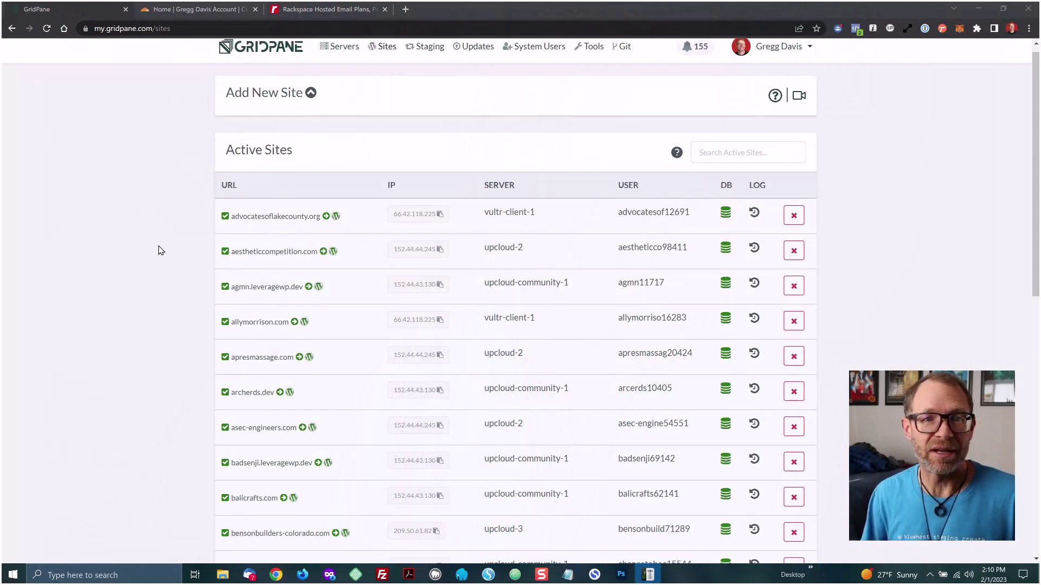
scroll(160, 249, up, 3)
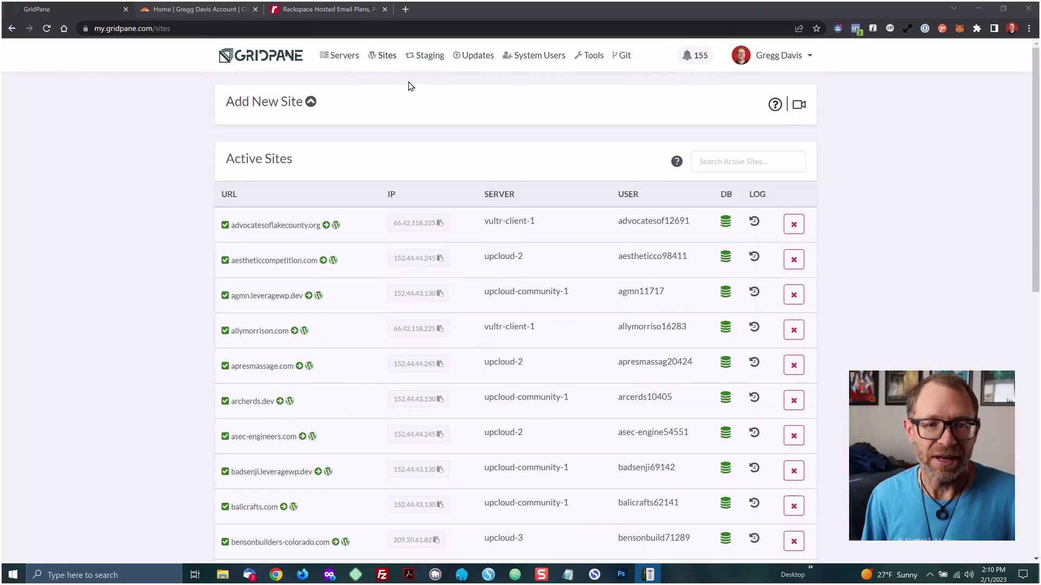
click(735, 160)
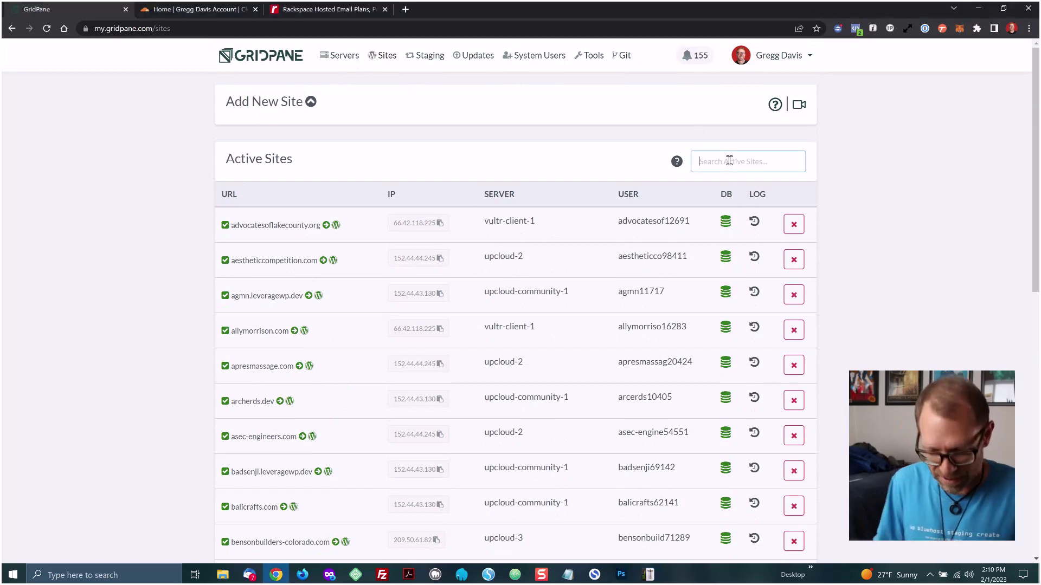
text(leveragewp)
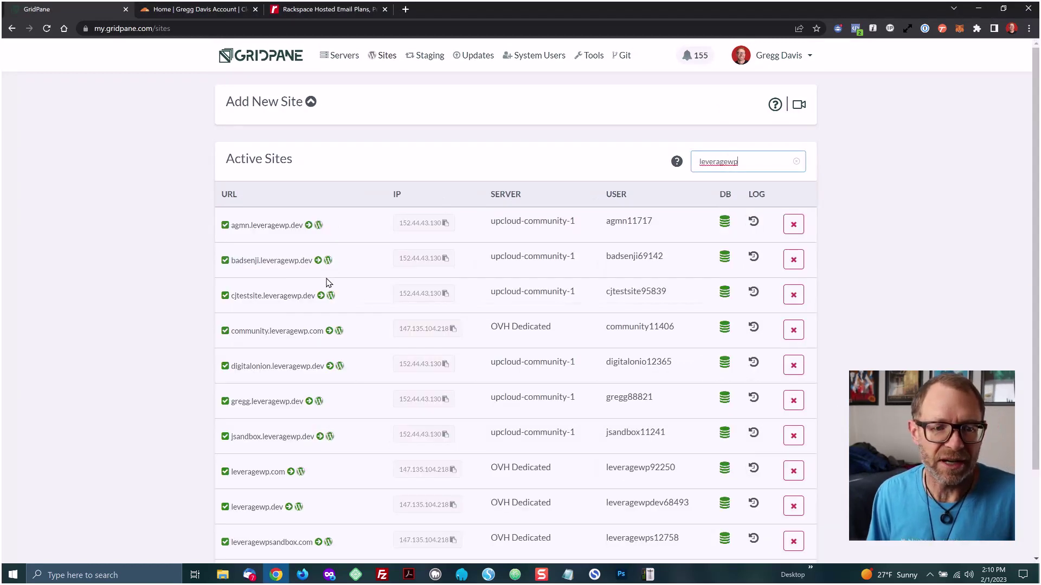
scroll(328, 283, down, 1)
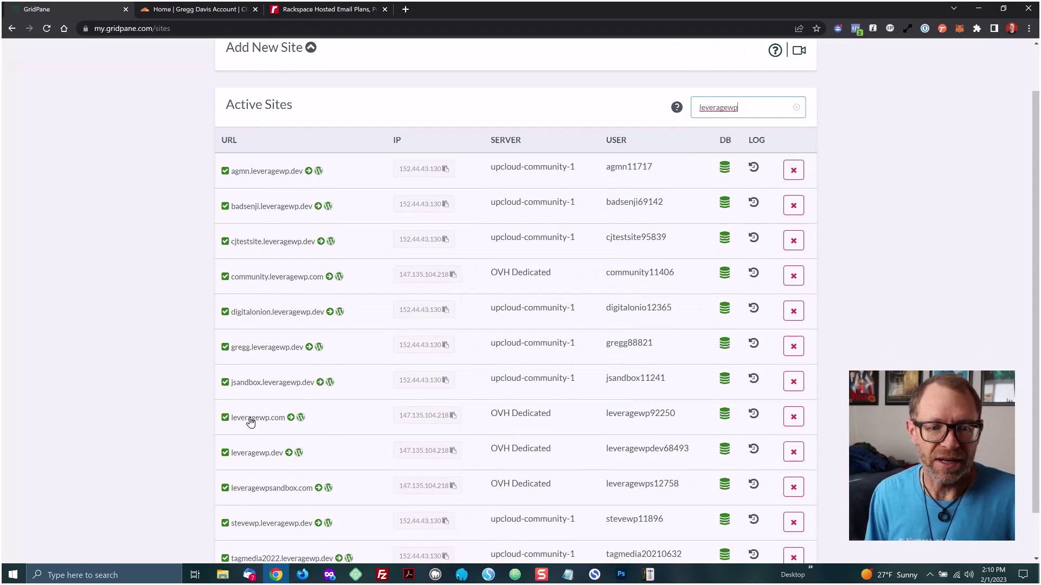
click(250, 421)
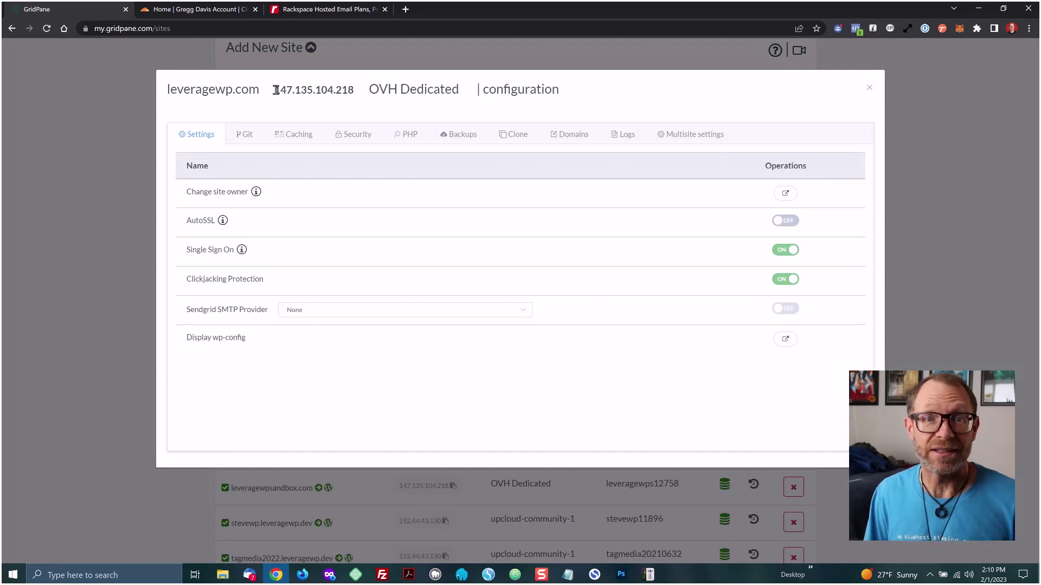
drag(276, 90, 353, 89)
click(590, 95)
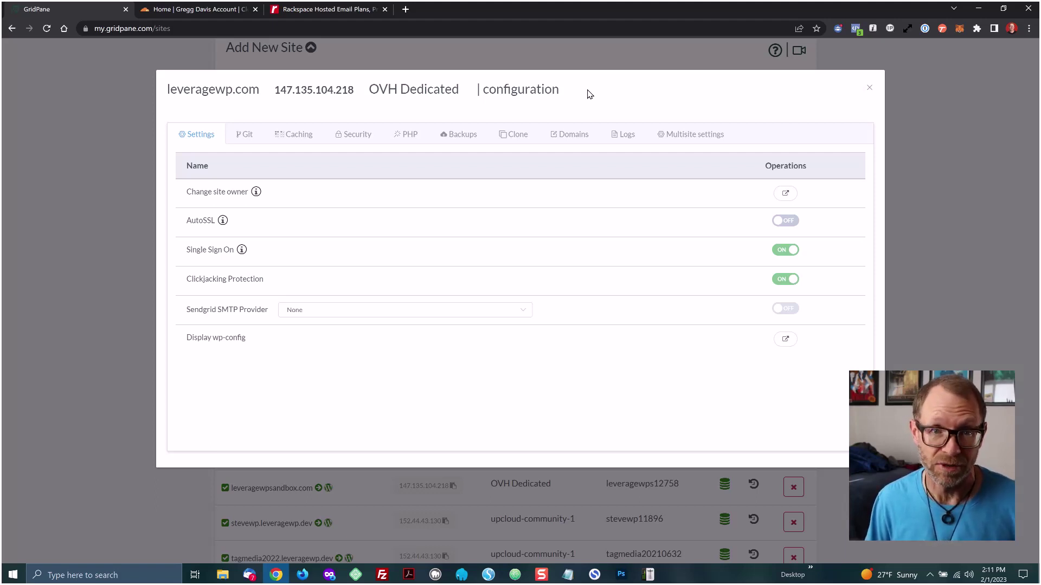
drag(274, 90, 354, 90)
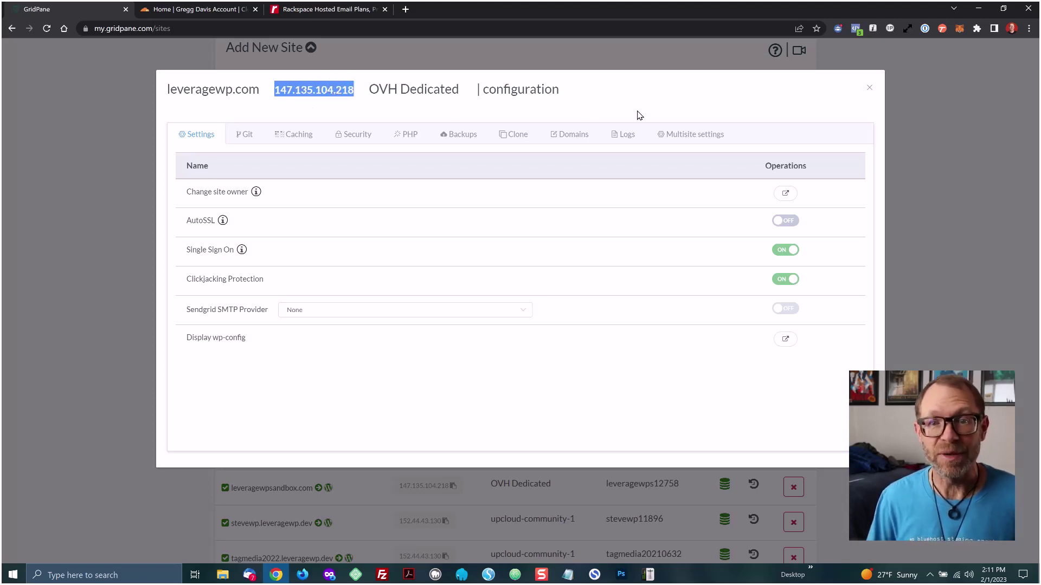
click(628, 97)
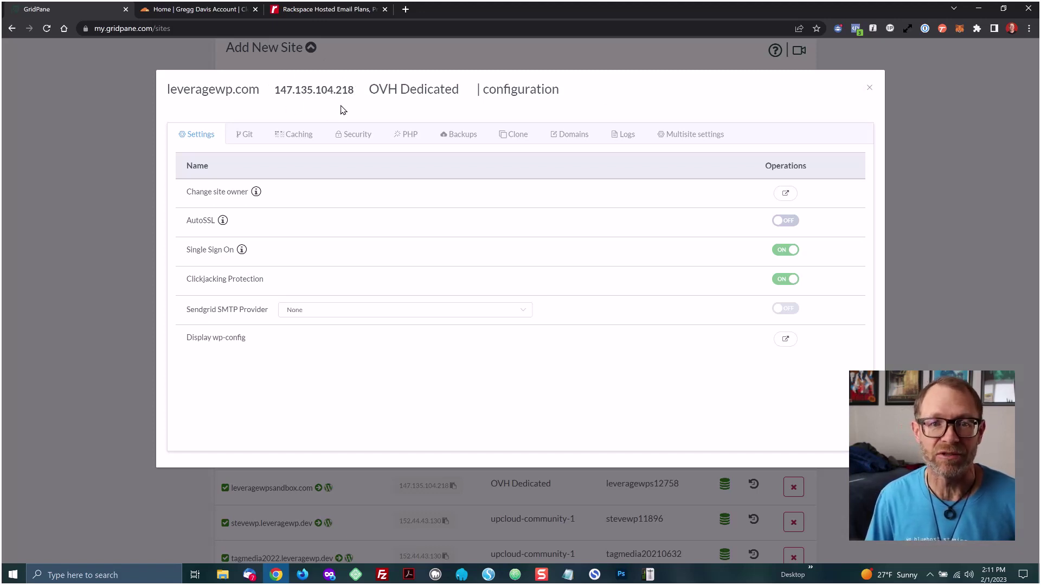
Step: Cycle through the Rackspace, Cloudflare and GridPane tabs, ending on Rackspace's hosted email pricing page
click(336, 10)
scroll(433, 187, down, 1)
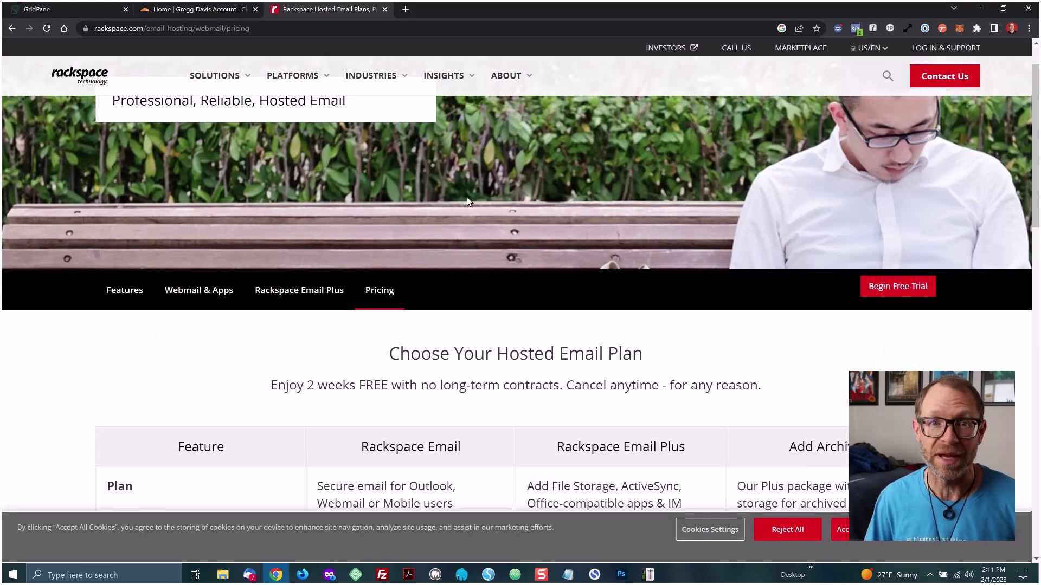
scroll(464, 205, up, 1)
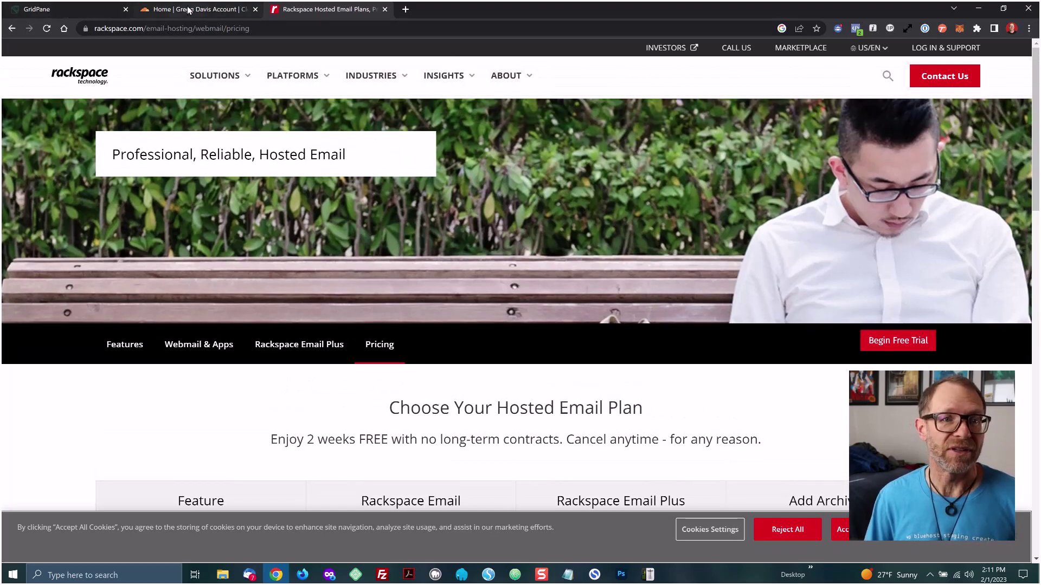
click(209, 11)
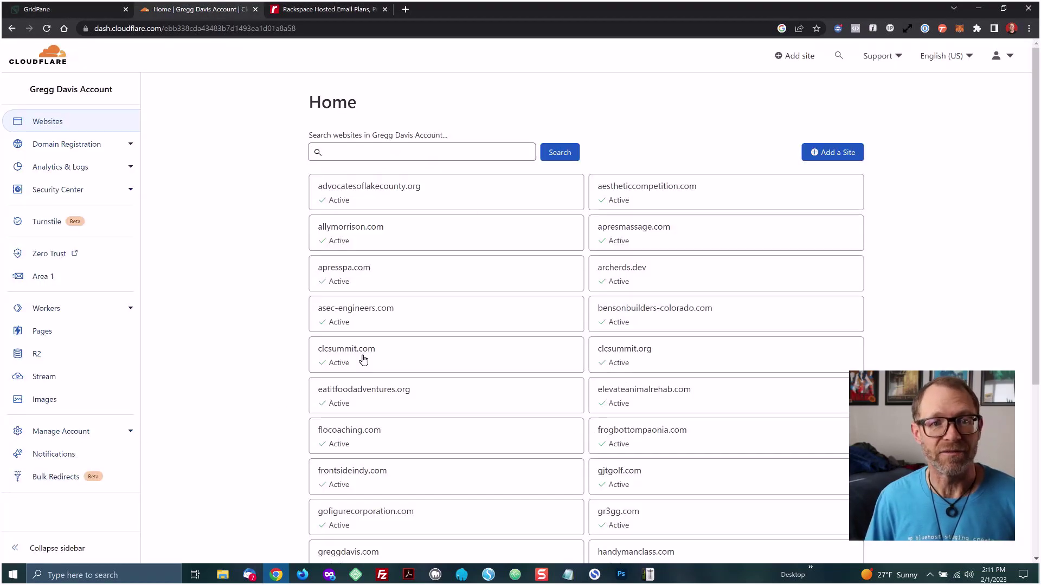
click(53, 13)
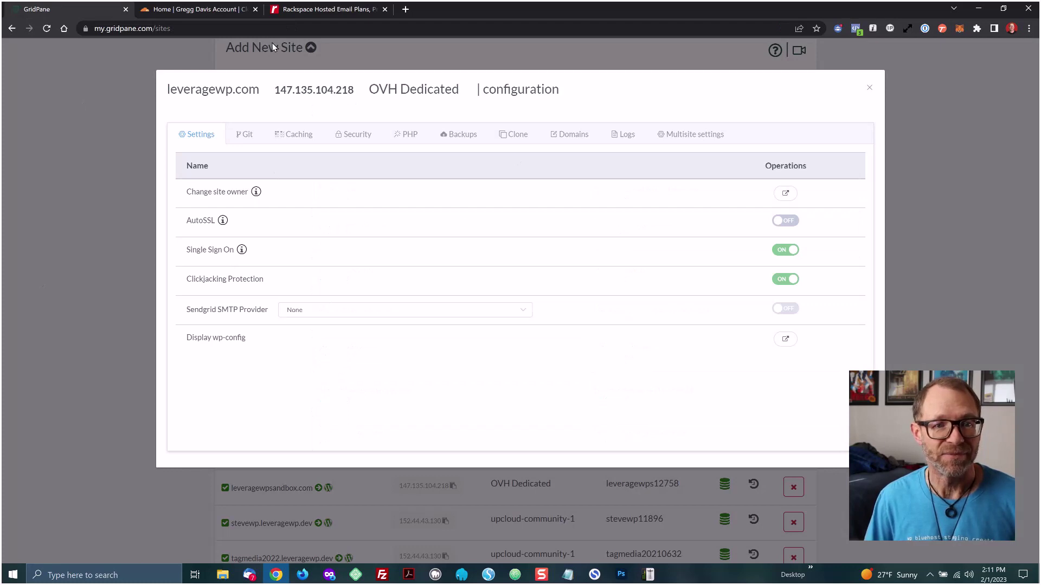
click(304, 10)
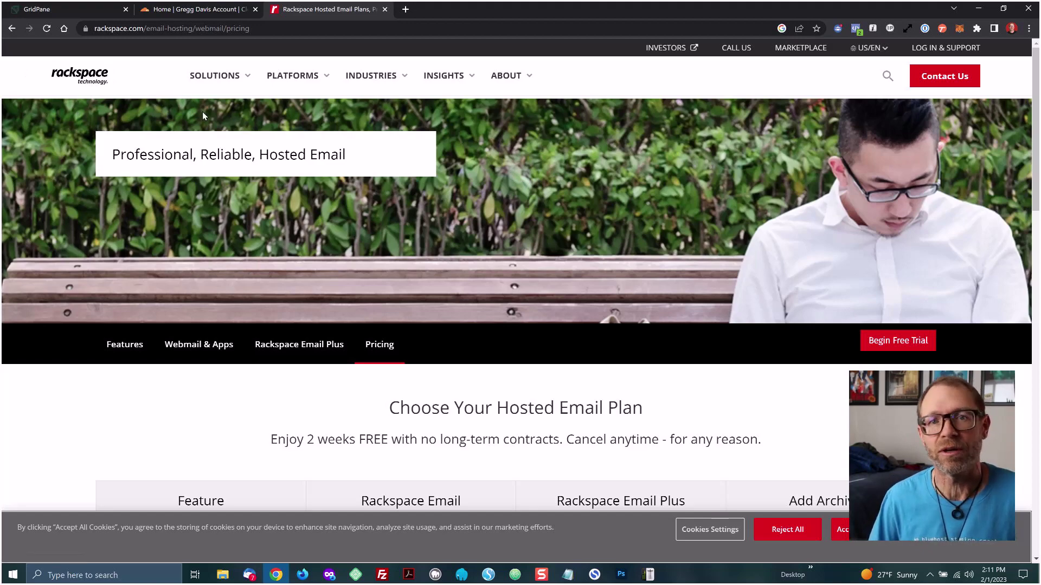
Step: Review Rackspace's hosted email plan comparison table, then return to Cloudflare's websites list
click(386, 339)
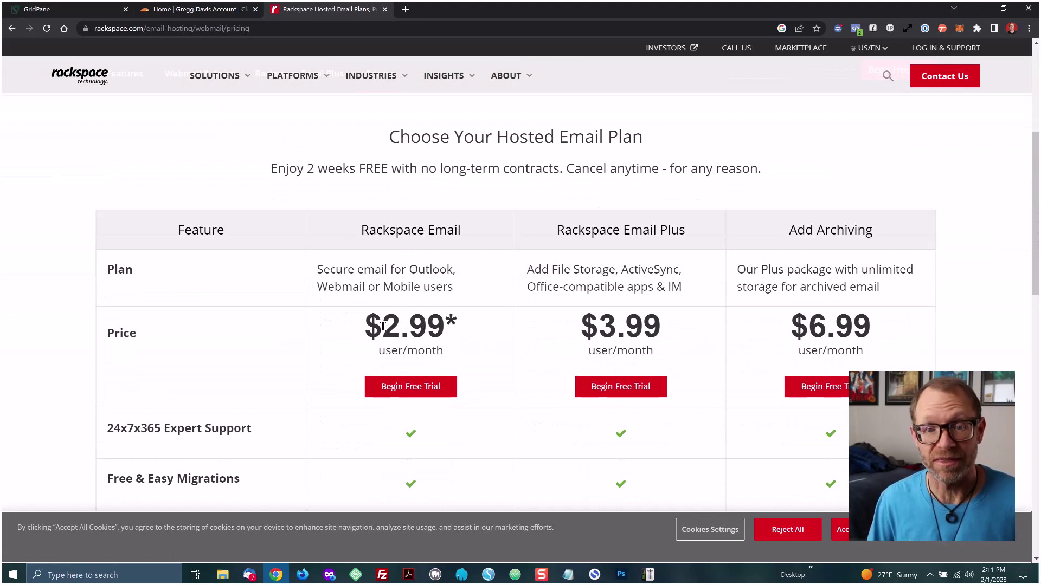
scroll(423, 332, down, 2)
scroll(423, 332, down, 1)
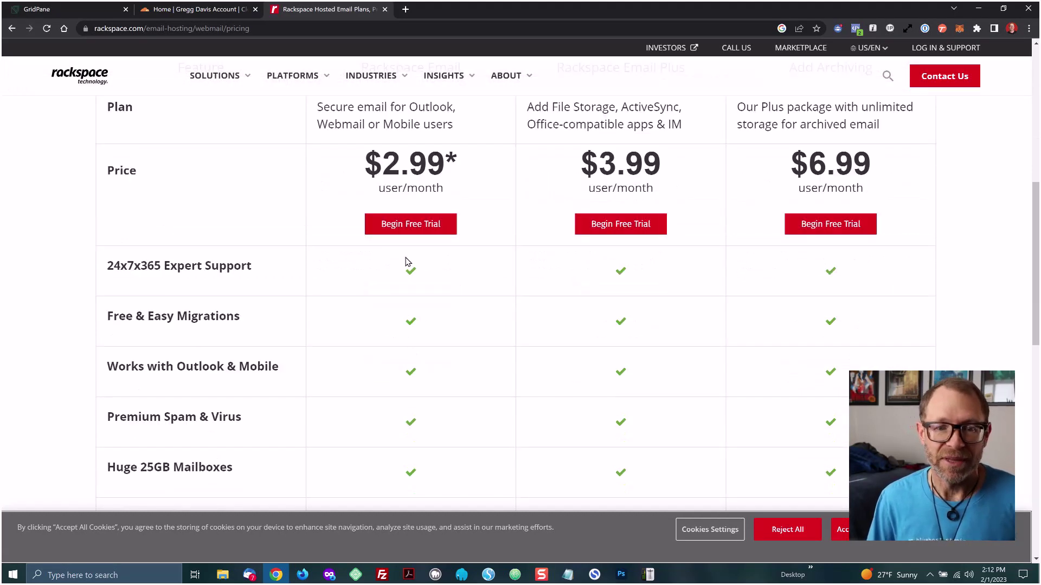
scroll(409, 283, down, 2)
scroll(410, 283, down, 3)
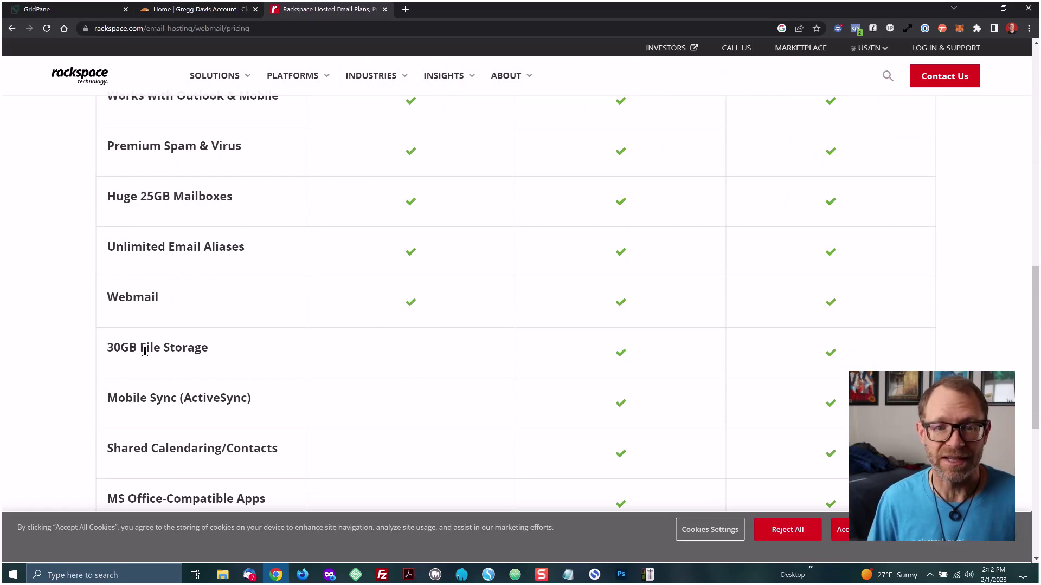
scroll(235, 336, up, 7)
scroll(322, 305, down, 4)
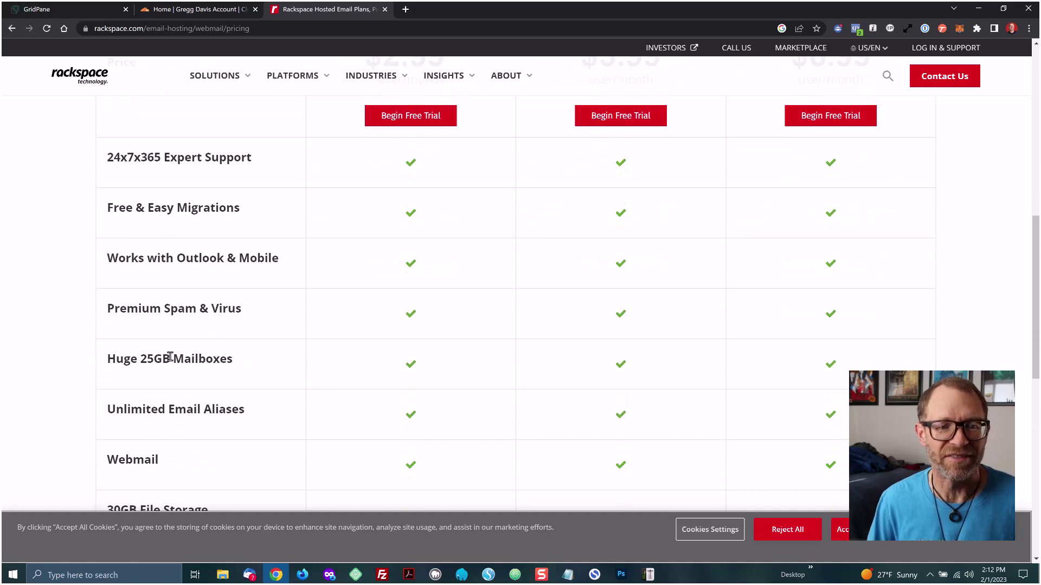
scroll(401, 352, up, 8)
scroll(401, 353, up, 1)
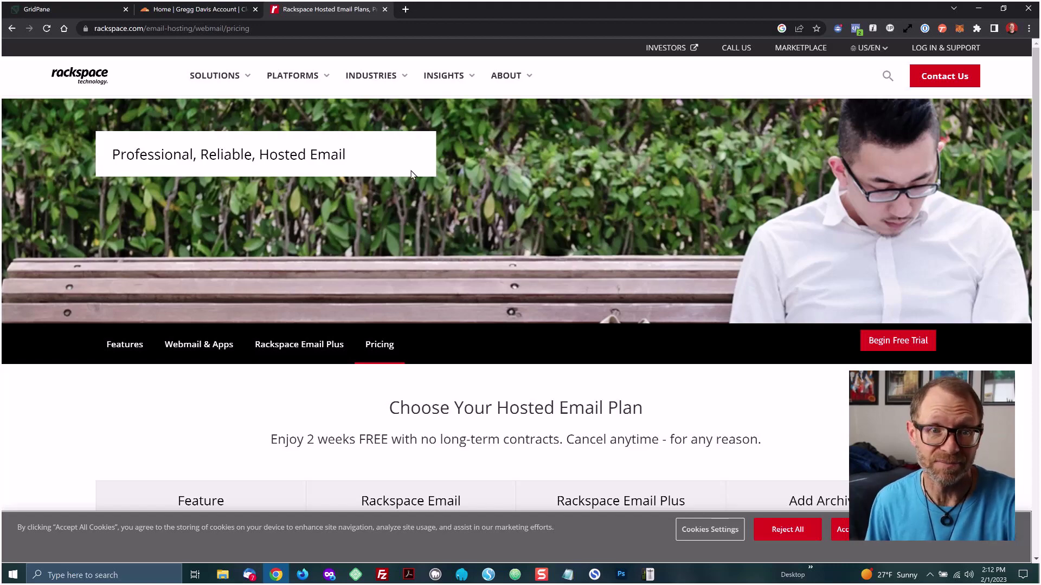
click(182, 9)
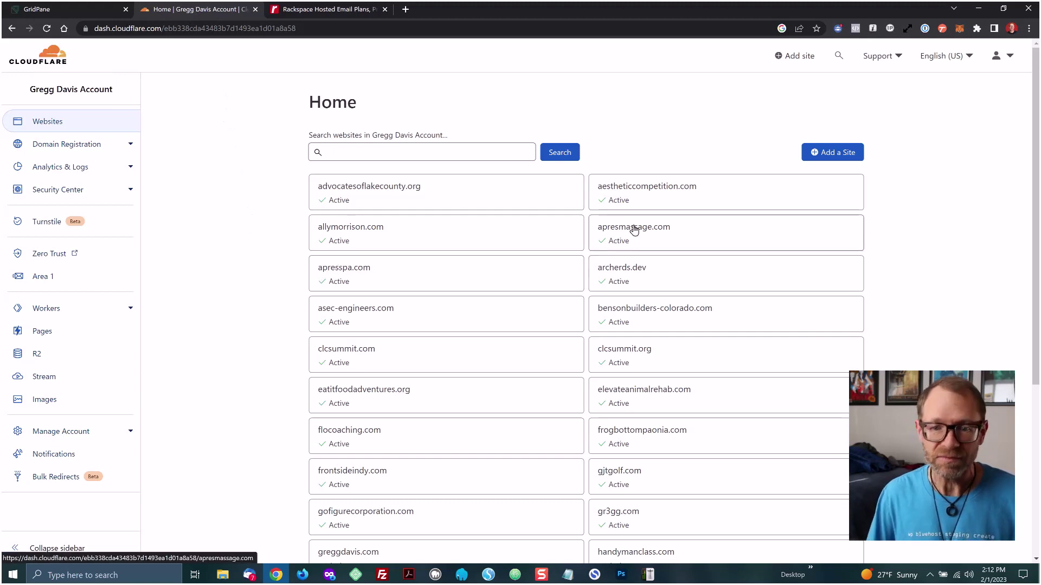
Step: Search Cloudflare websites for 'leverage' and open the leveragewp.com overview
click(423, 151)
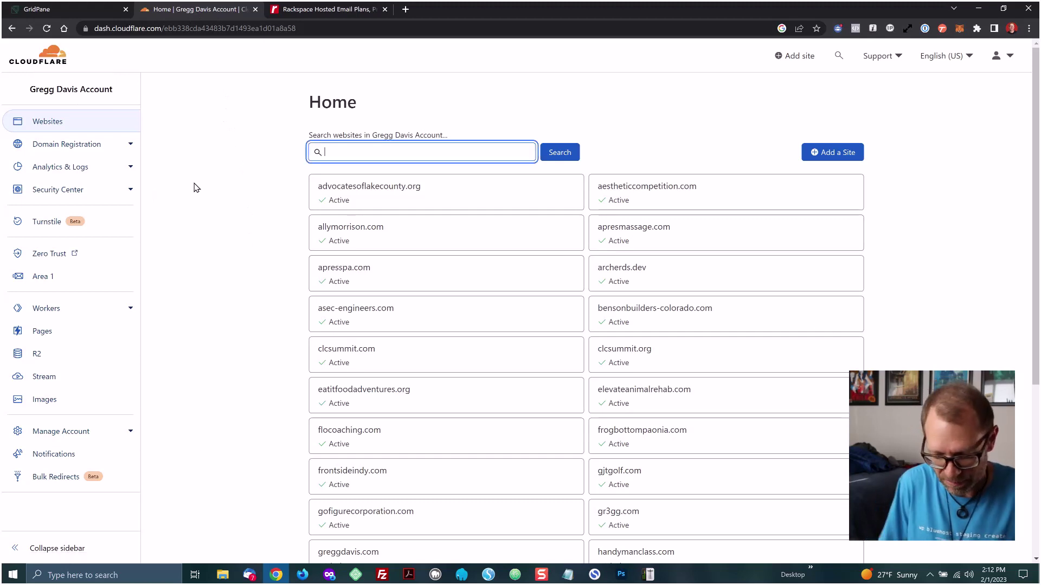
text(leverage)
key(Return)
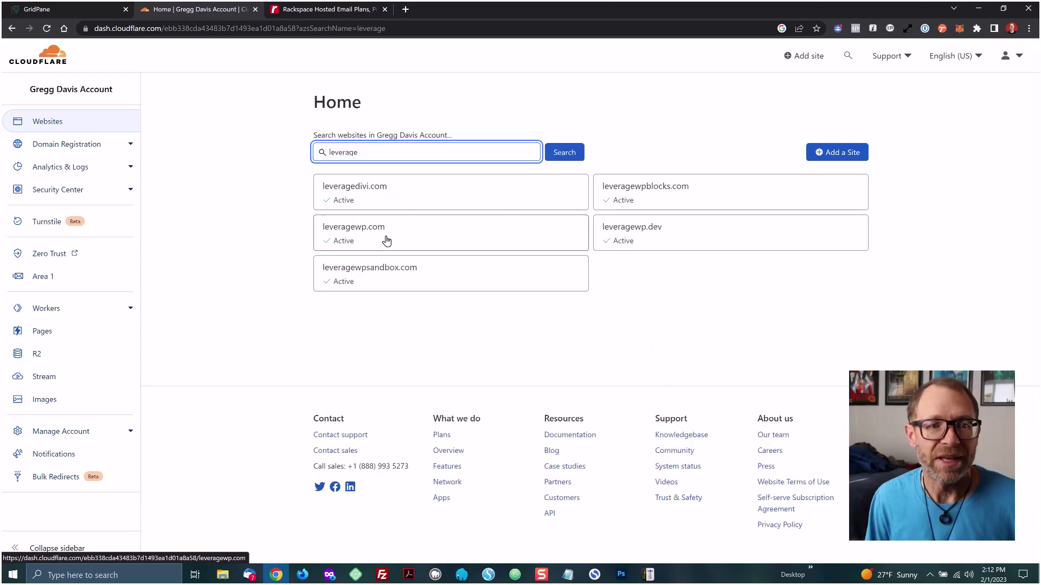
click(386, 240)
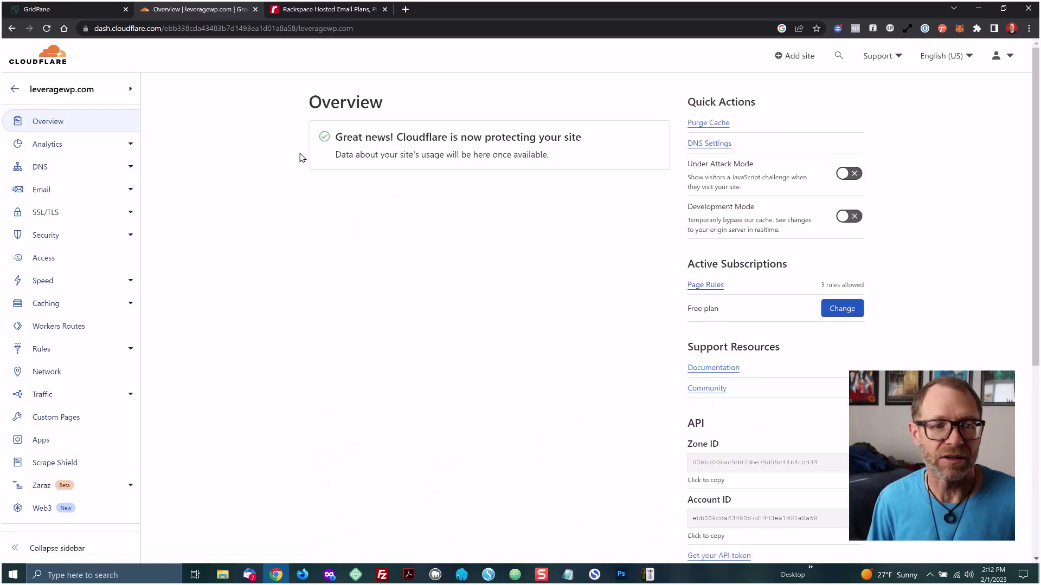
Step: View leveragewp.com's DNS records, highlighting the emailsrvr.com targets of the mx1 and mx2 records
click(39, 167)
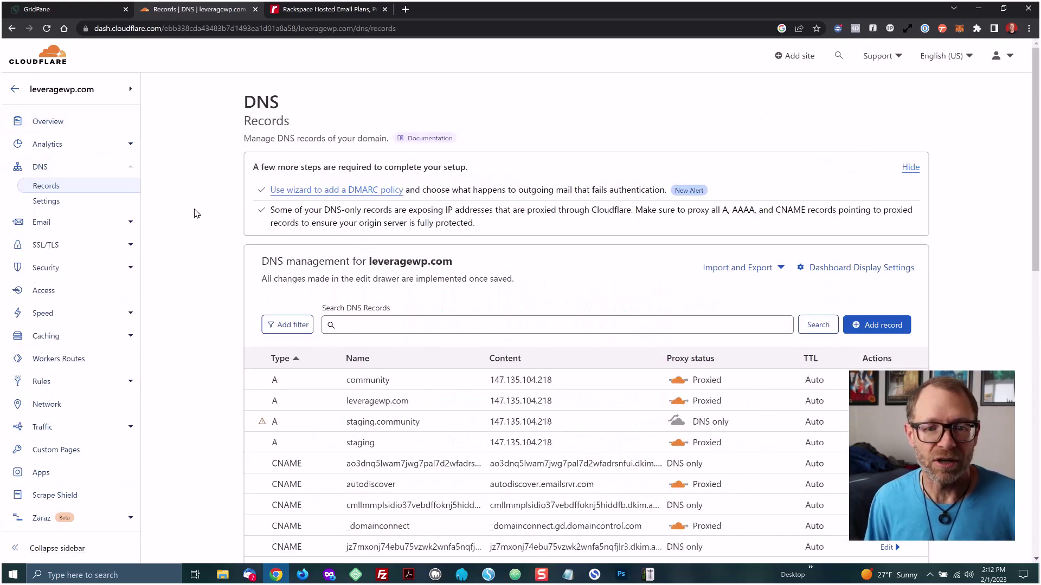
scroll(196, 213, down, 4)
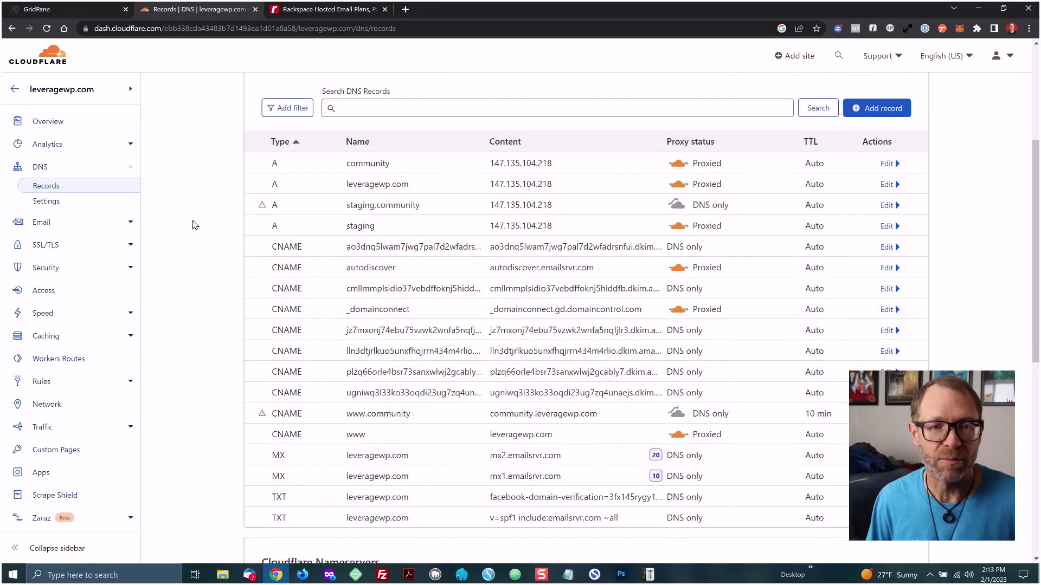
scroll(214, 336, down, 2)
scroll(225, 401, up, 1)
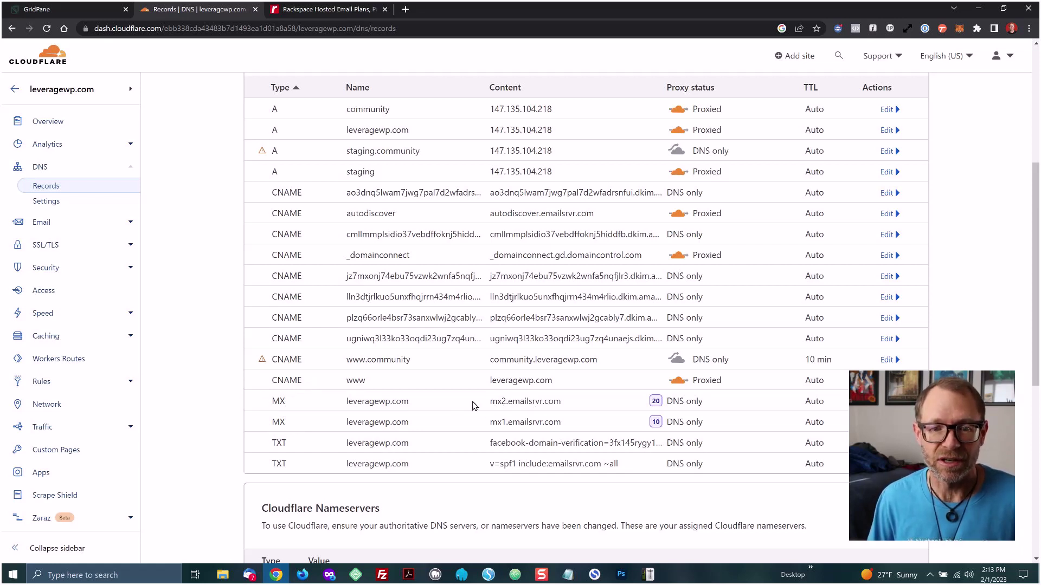
drag(507, 402, 563, 404)
drag(507, 422, 563, 429)
click(581, 425)
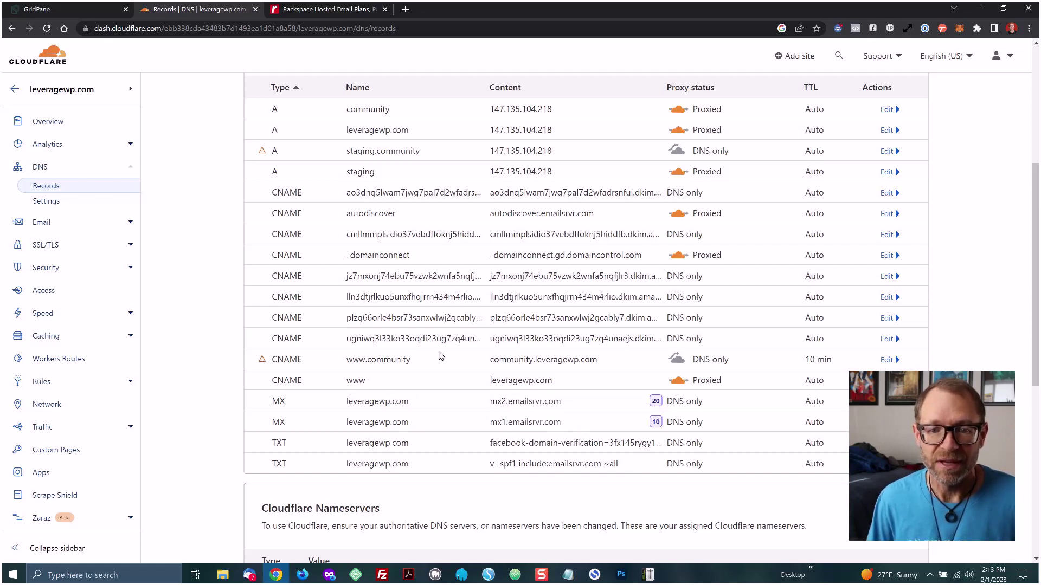
click(331, 11)
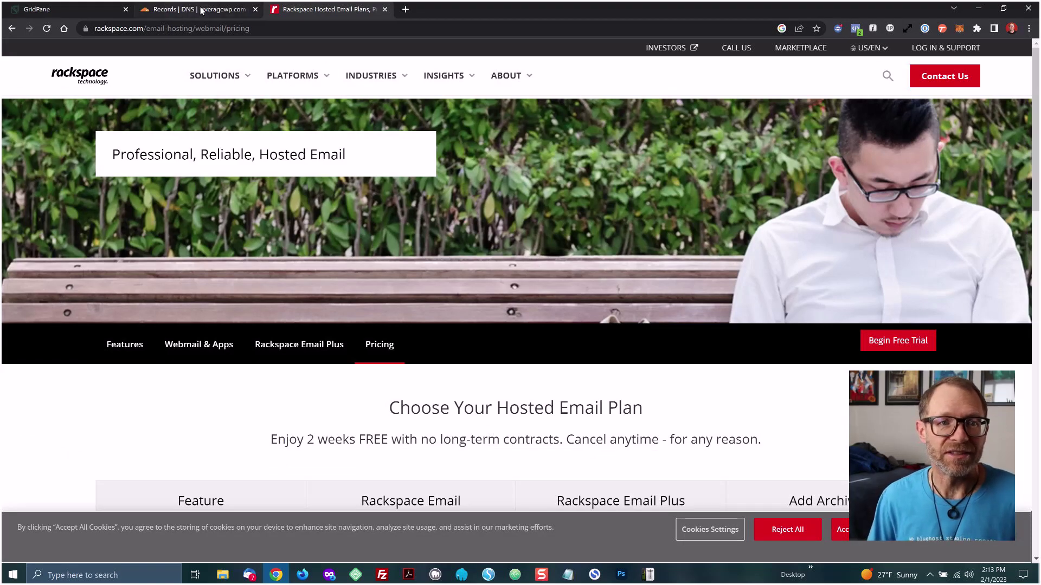
click(185, 13)
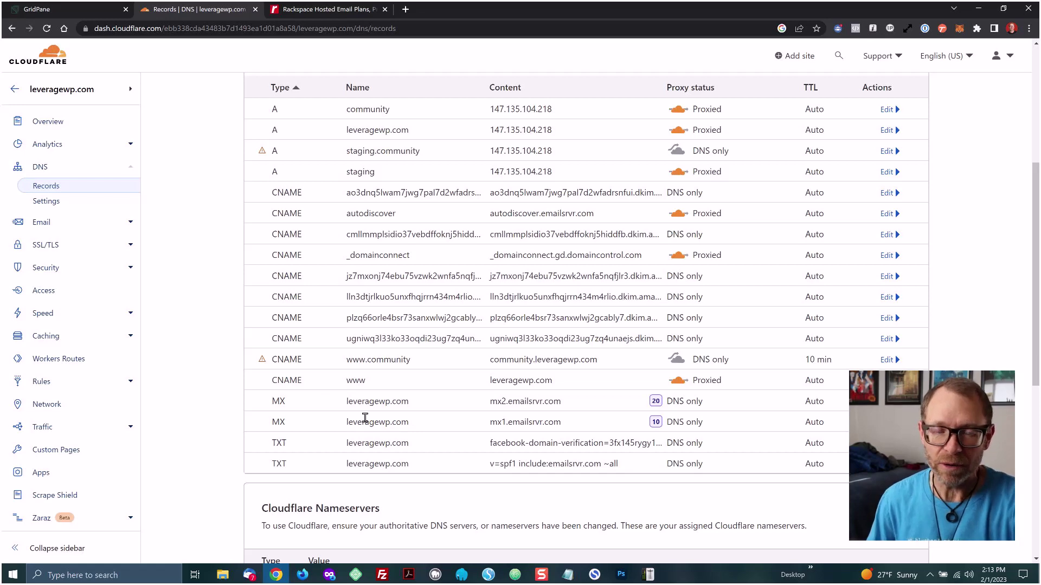
Step: Scroll back to the top of leveragewp.com's DNS records list
scroll(352, 403, up, 5)
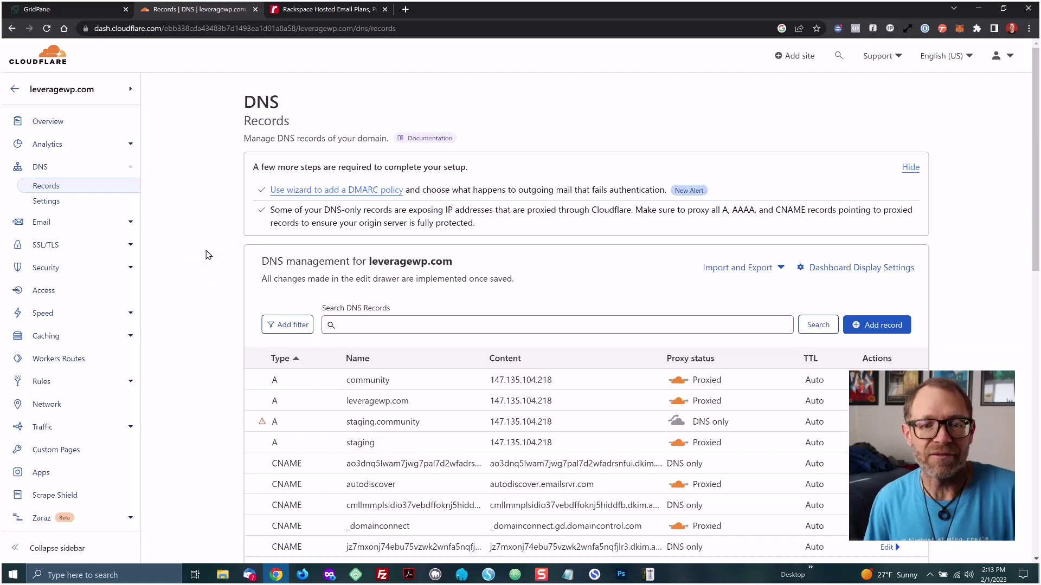
click(43, 226)
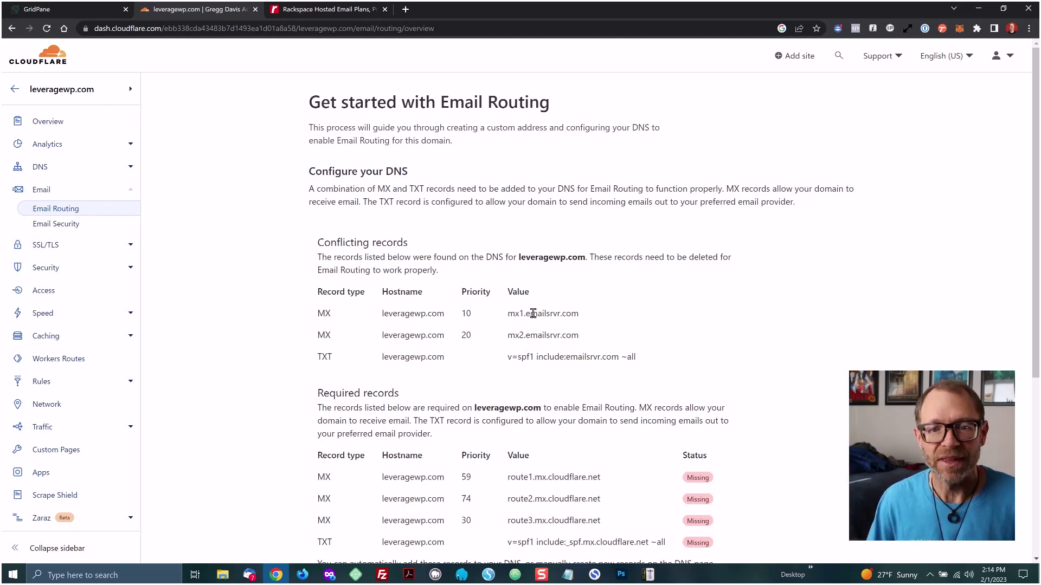
drag(524, 314, 599, 321)
drag(523, 336, 580, 336)
click(596, 328)
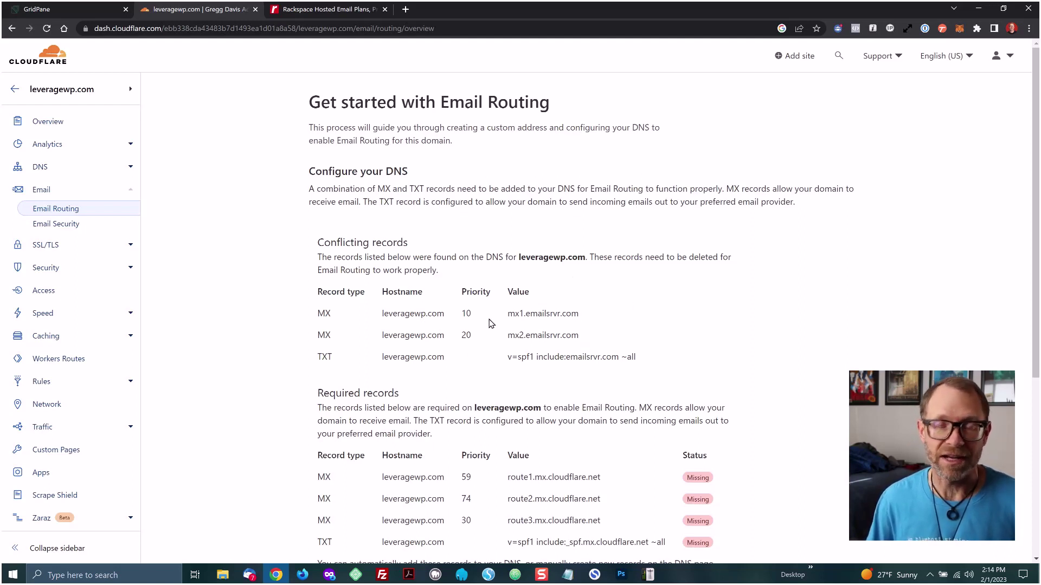
scroll(490, 323, down, 5)
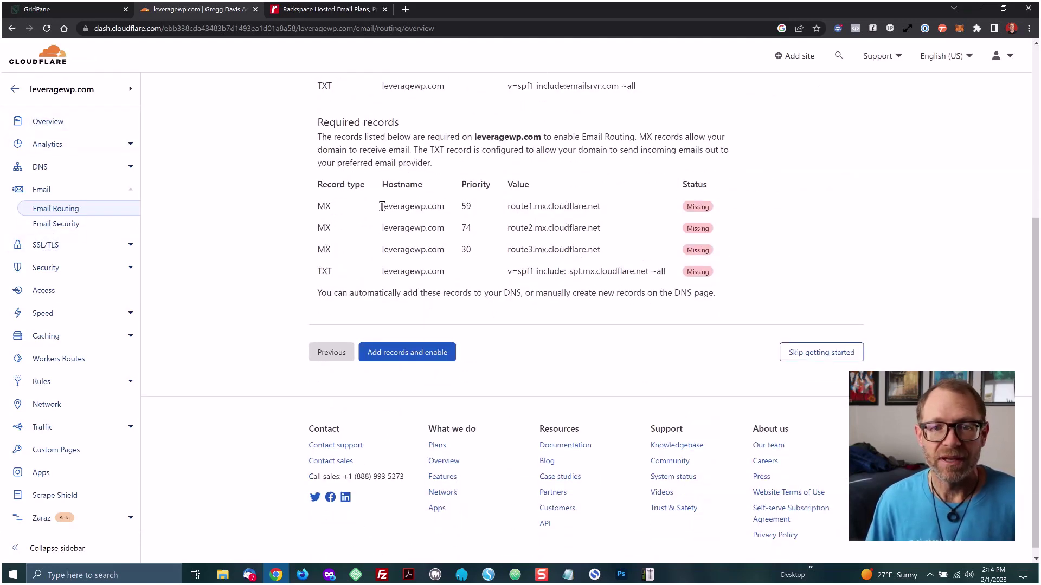
drag(381, 206, 621, 243)
click(622, 239)
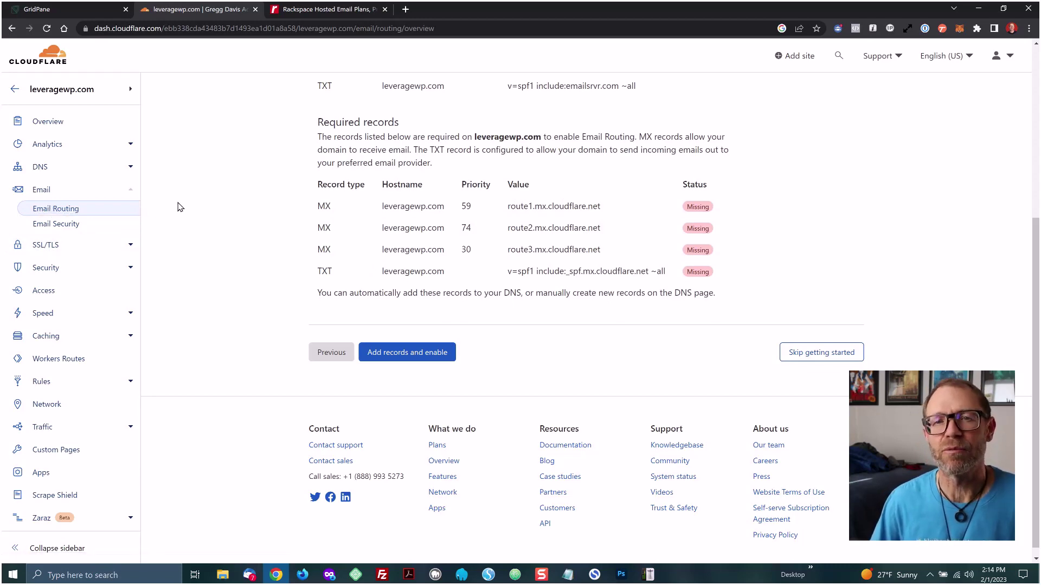
scroll(174, 244, up, 5)
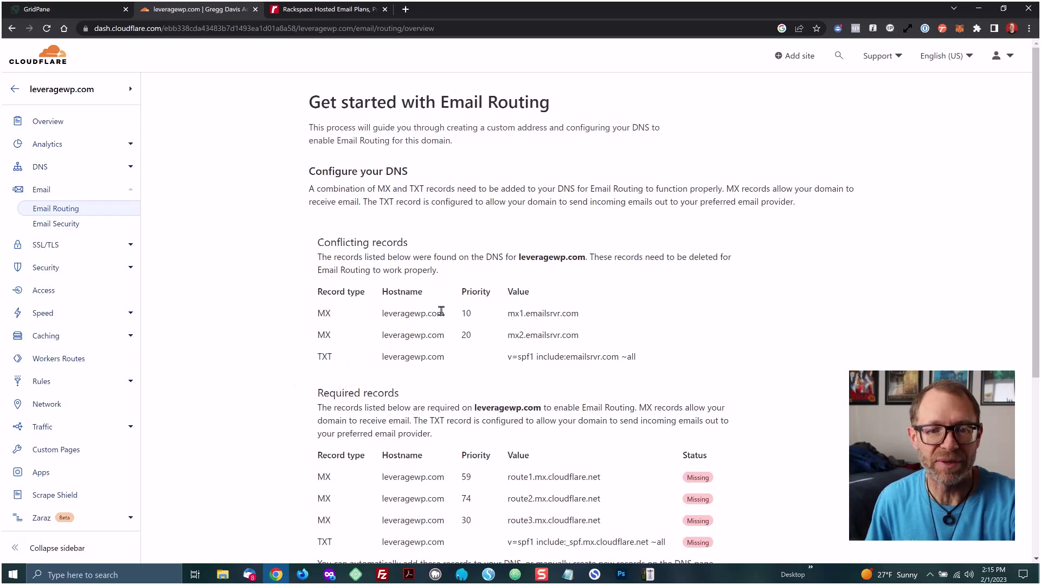
drag(442, 312, 385, 311)
click(385, 312)
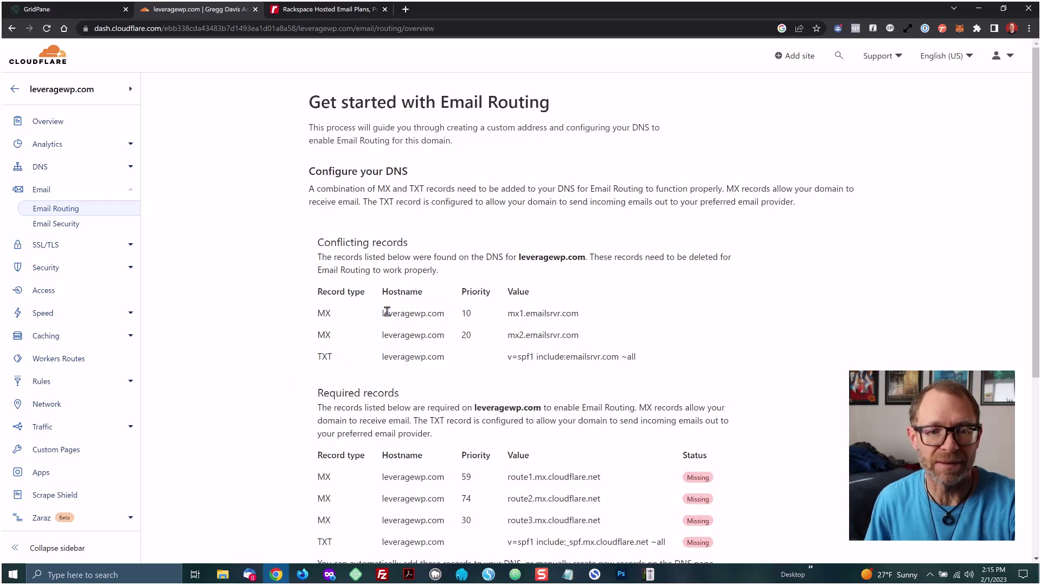
Step: Return to the account's websites list and open the gr3gg.com site
click(14, 89)
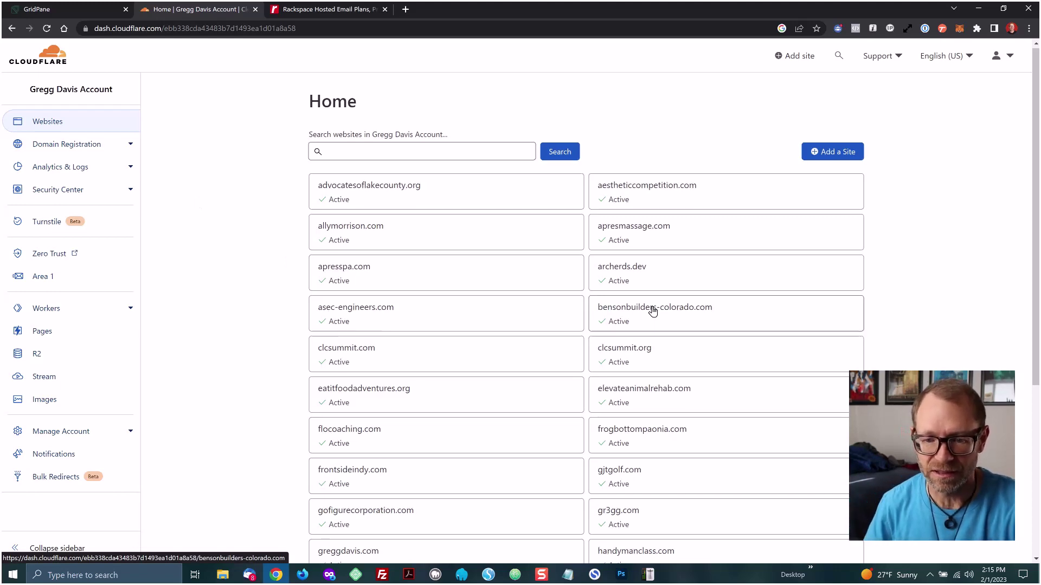
scroll(653, 310, down, 3)
click(626, 352)
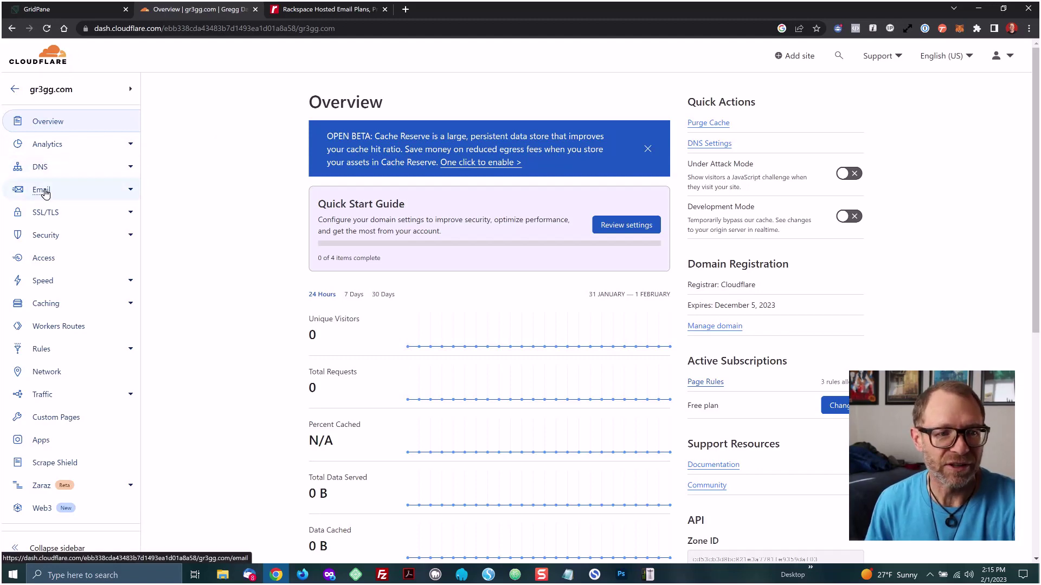
Step: Open gr3gg.com's Email Routing page showing route1–route3 MX and SPF TXT records missing
click(45, 192)
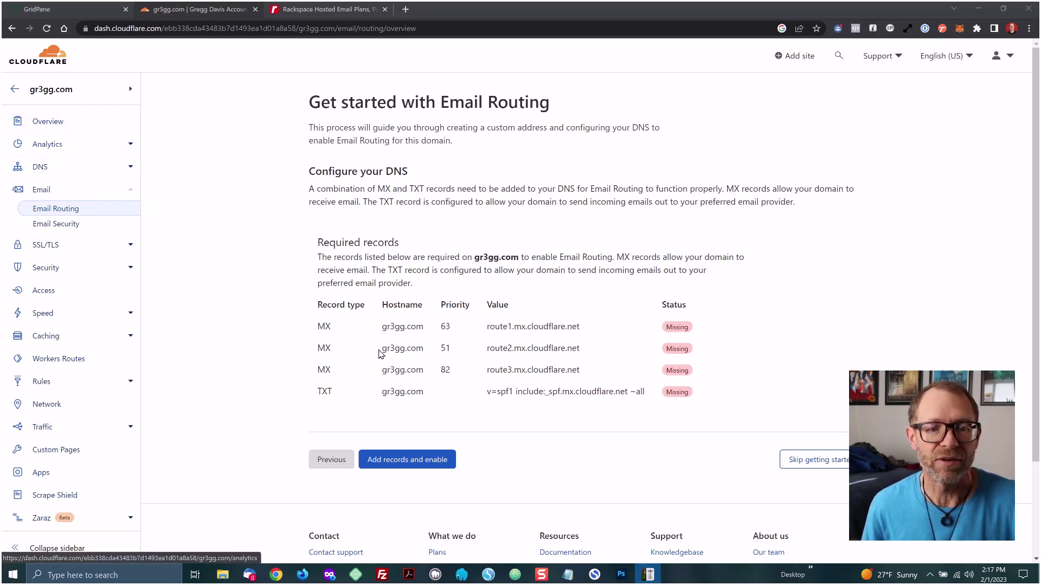
Step: Add the missing records, enable Email Routing, then check the new MX and TXT entries in DNS
click(429, 462)
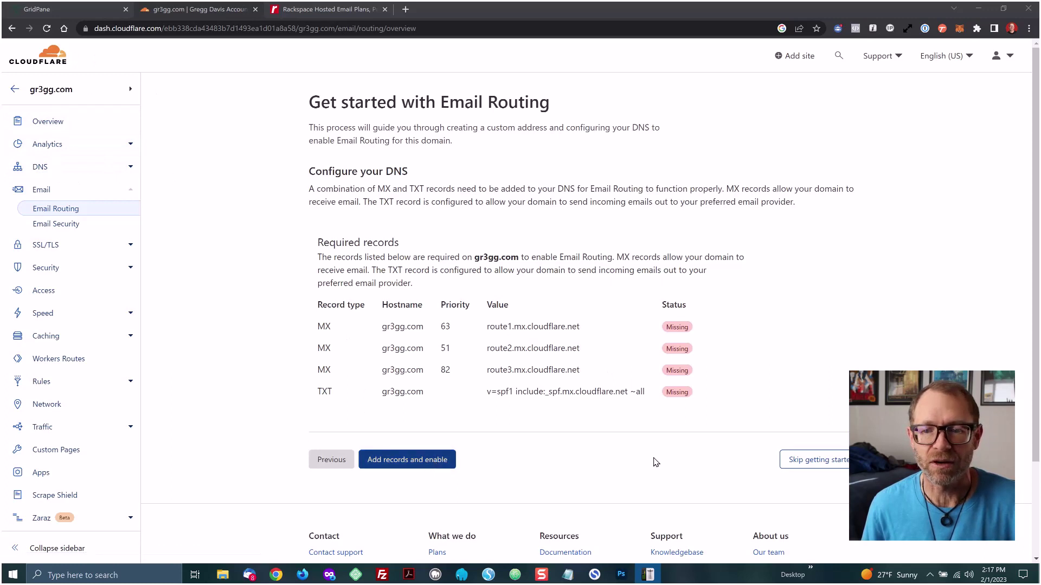
click(414, 461)
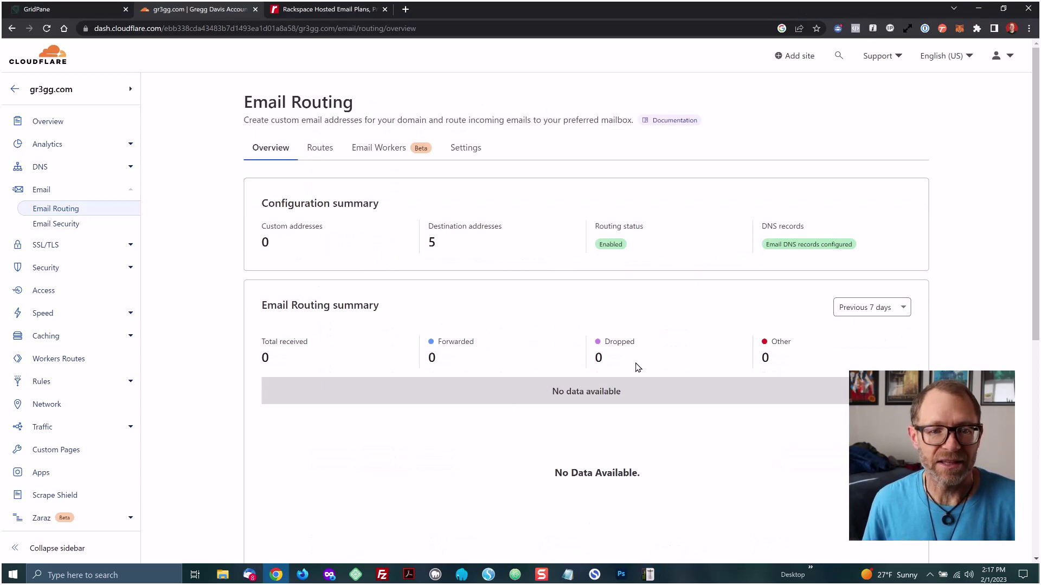
click(40, 169)
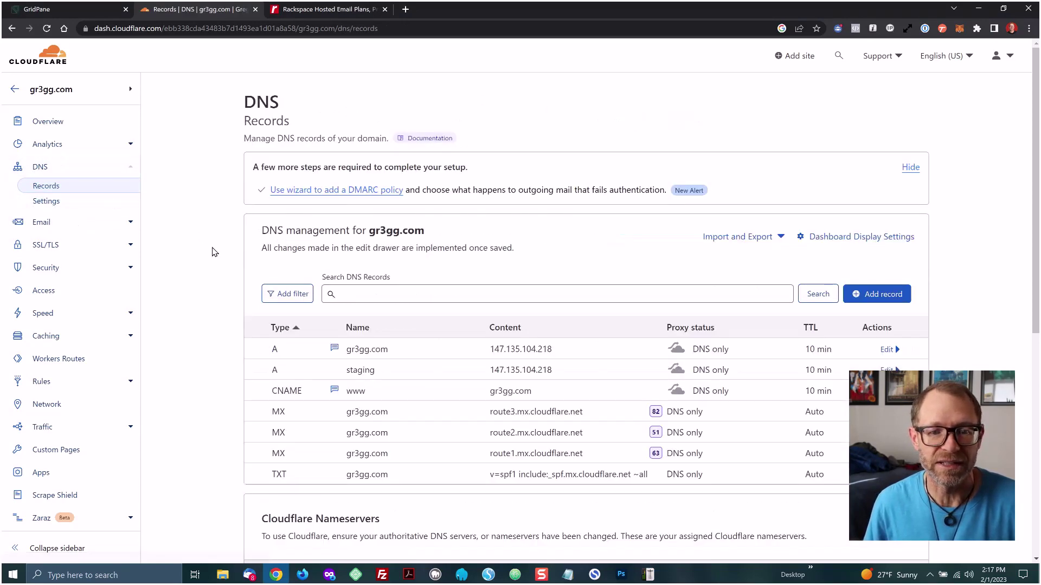
scroll(434, 353, down, 2)
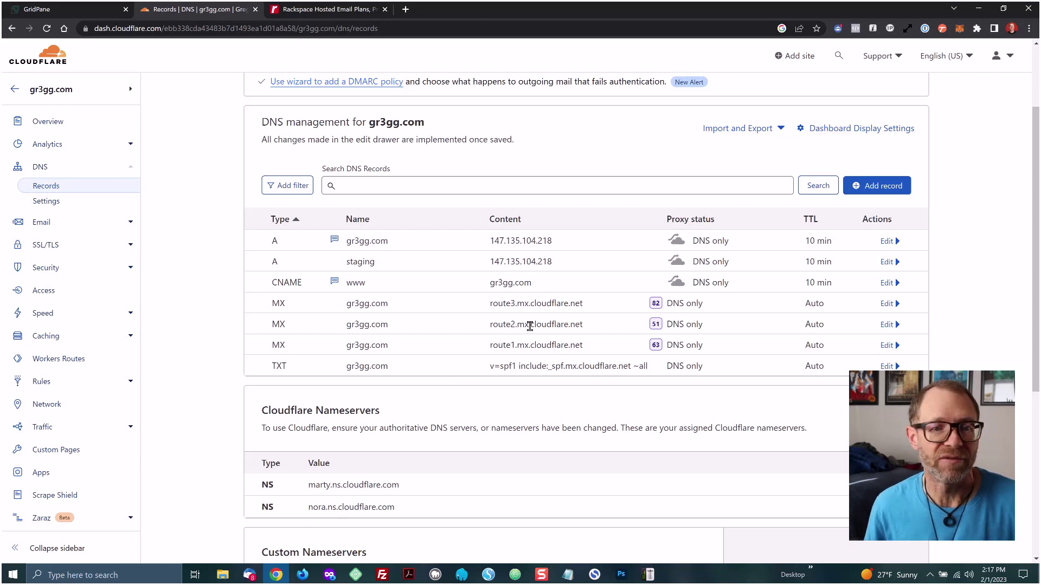
scroll(529, 326, up, 2)
Step: Go back to gr3gg.com's Email Routing and show its Routes tab with custom and destination addresses
click(44, 226)
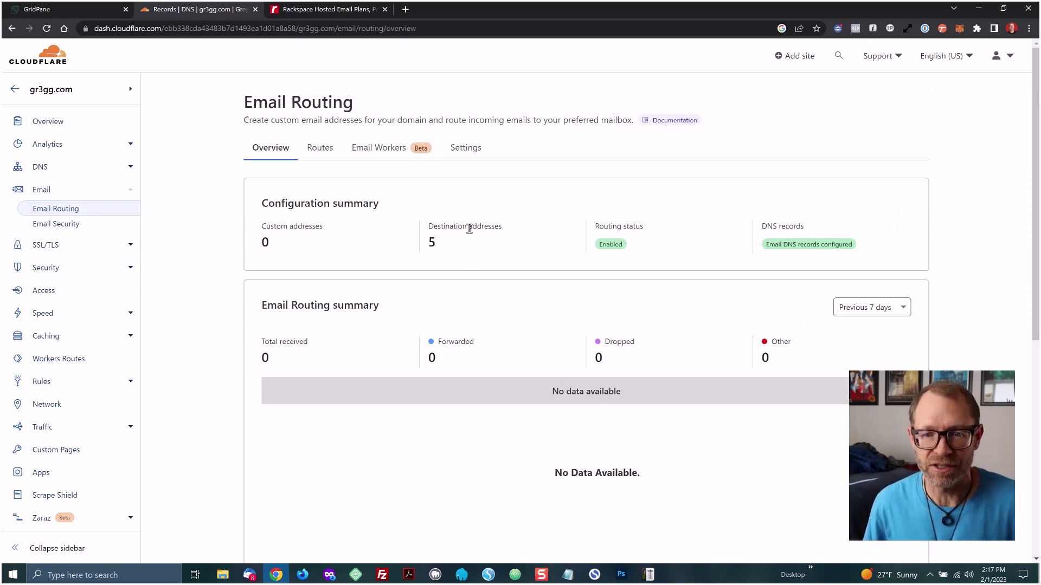
scroll(499, 284, down, 1)
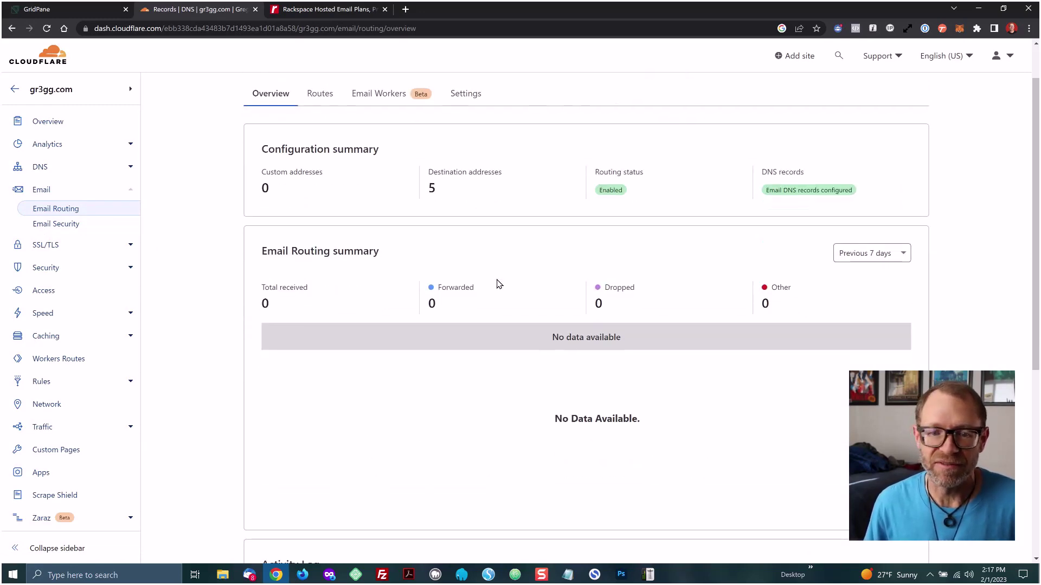
scroll(498, 284, up, 1)
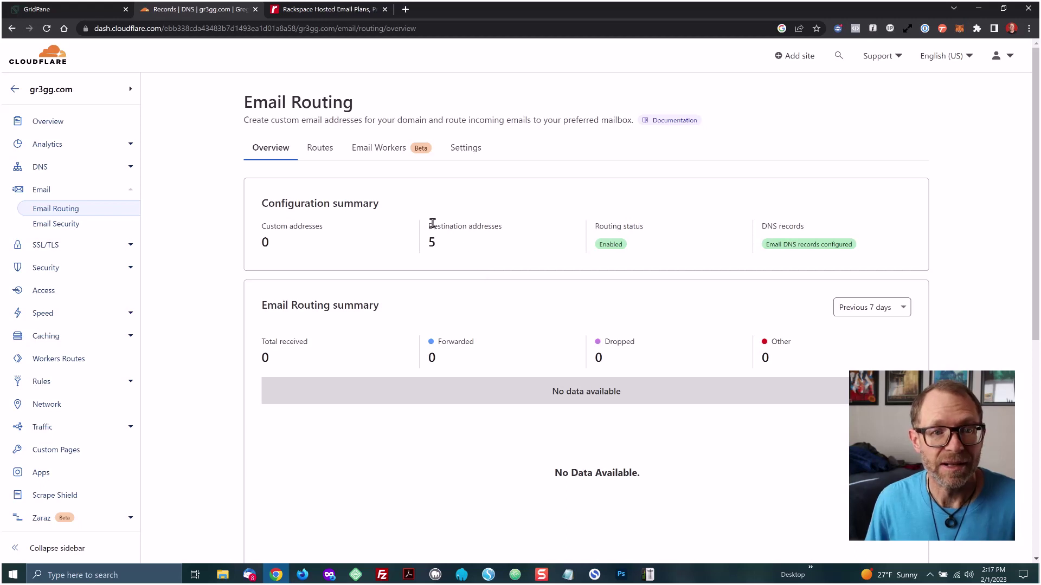
click(323, 152)
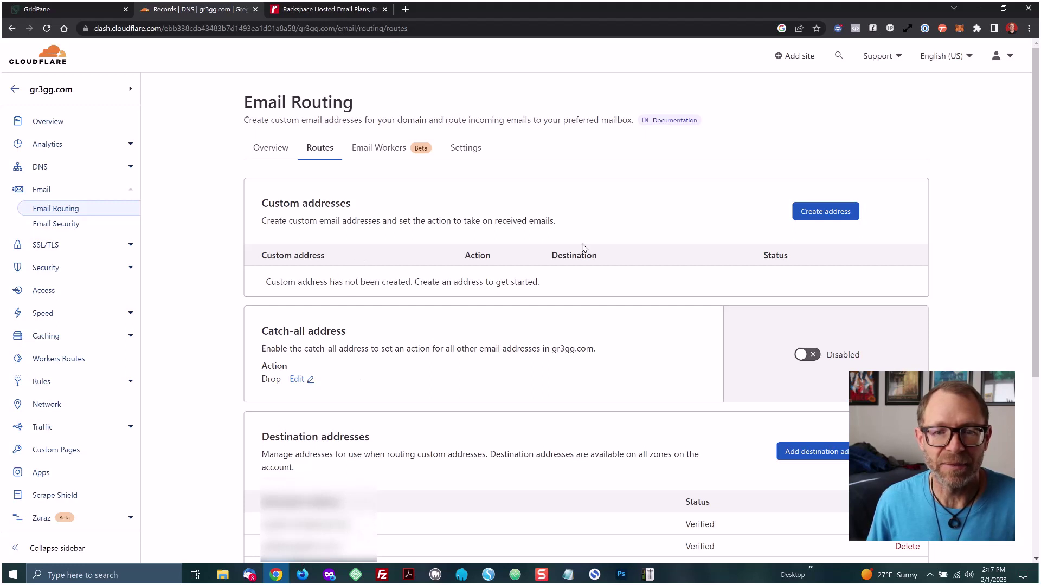
Step: Start a new custom address with the verified mailbox as its destination
click(825, 215)
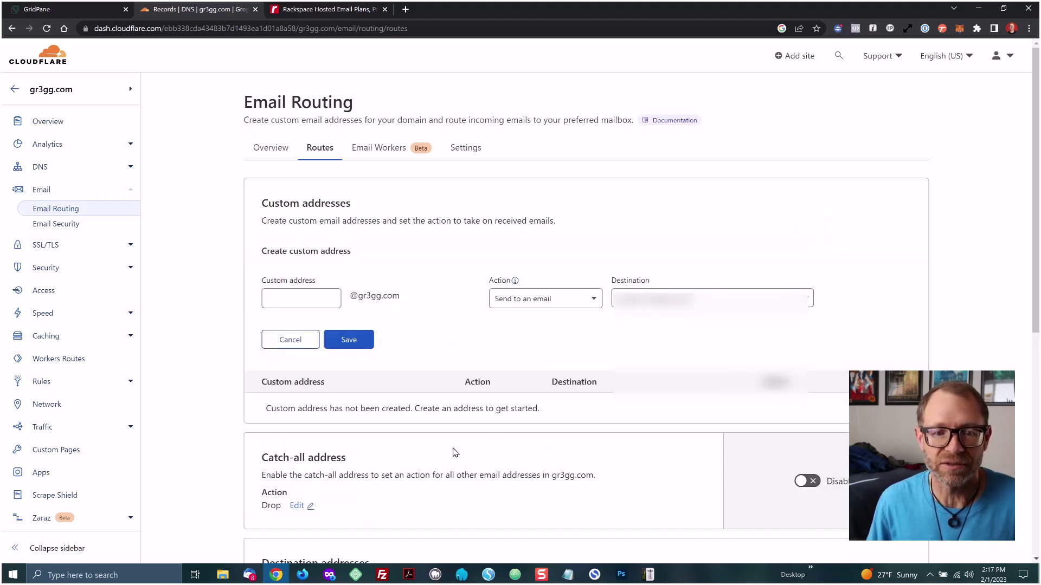
click(726, 301)
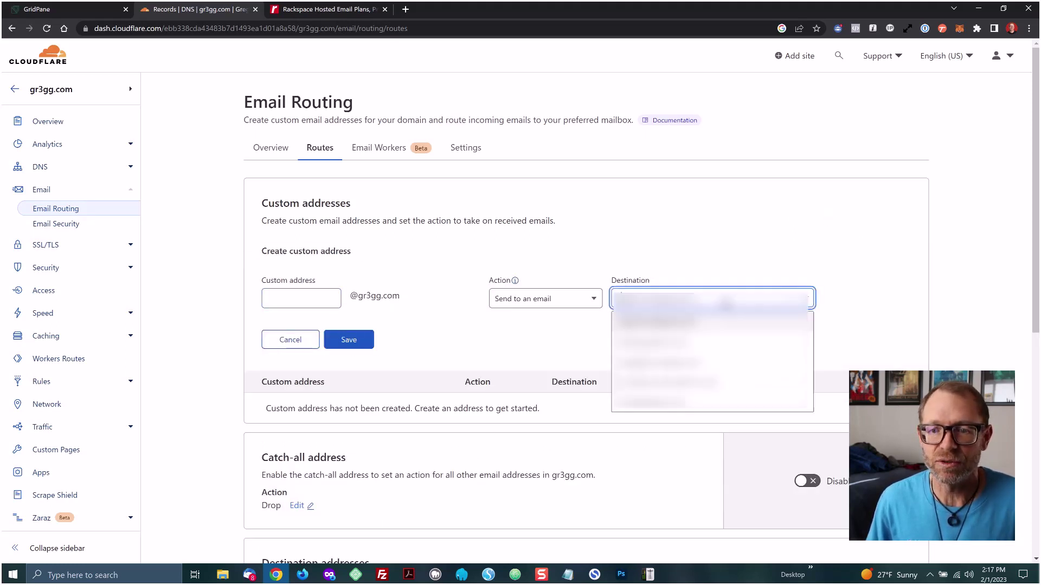
click(667, 364)
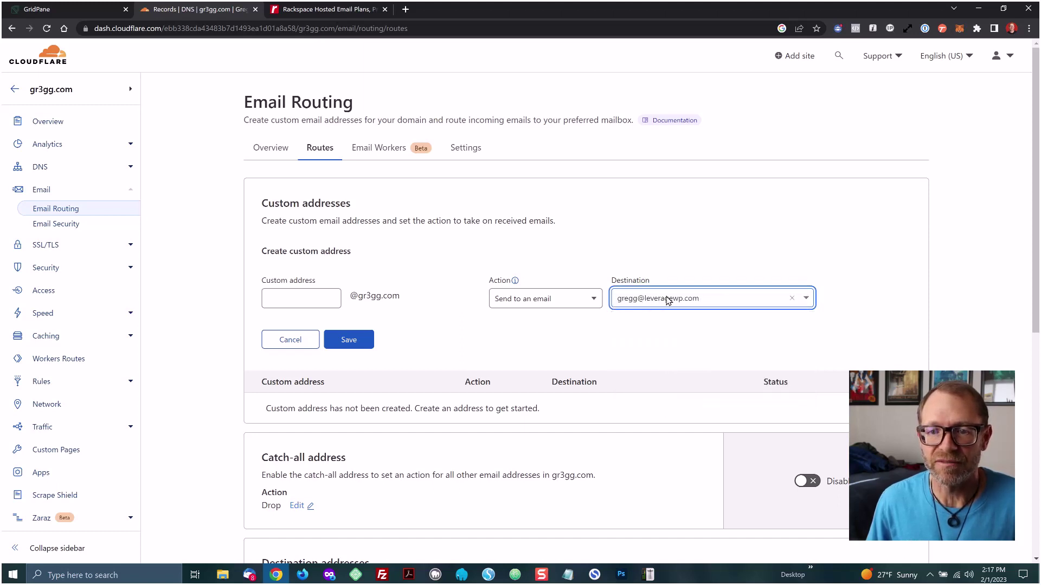
Step: Name the custom address 'info' and keep the action as Send to an email
click(294, 305)
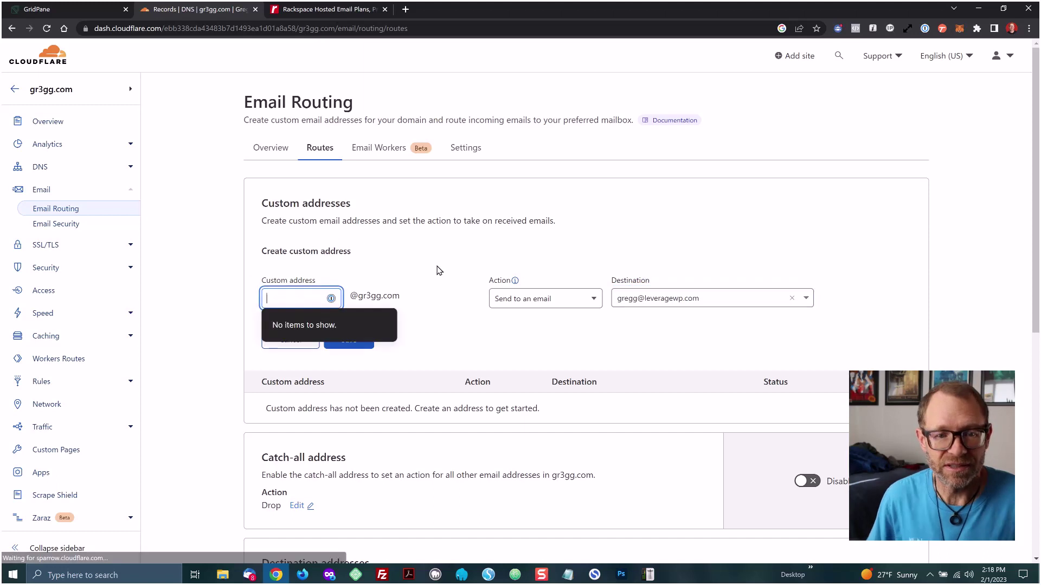
text(gd)
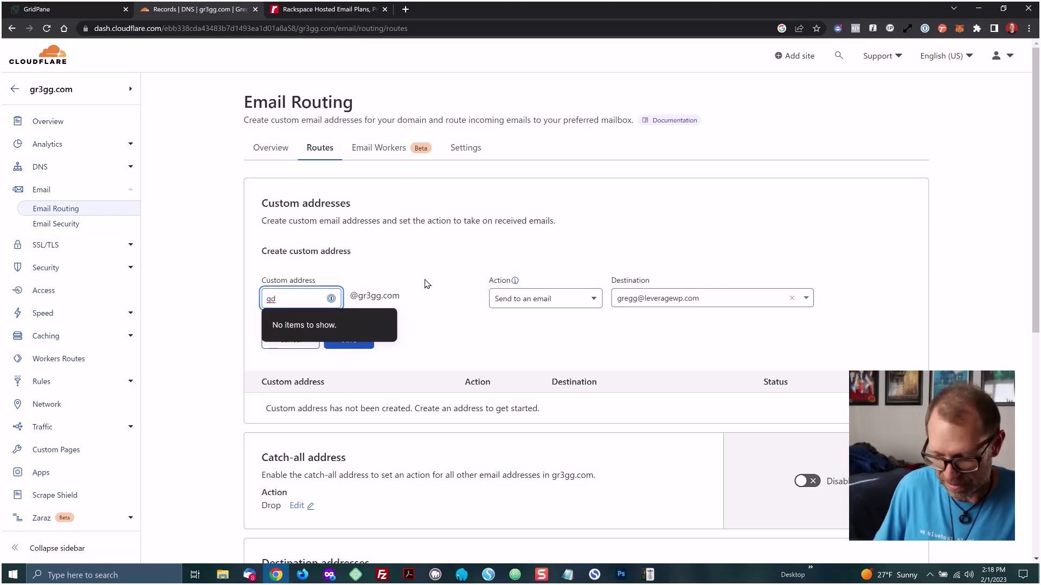
key(BackSpace)
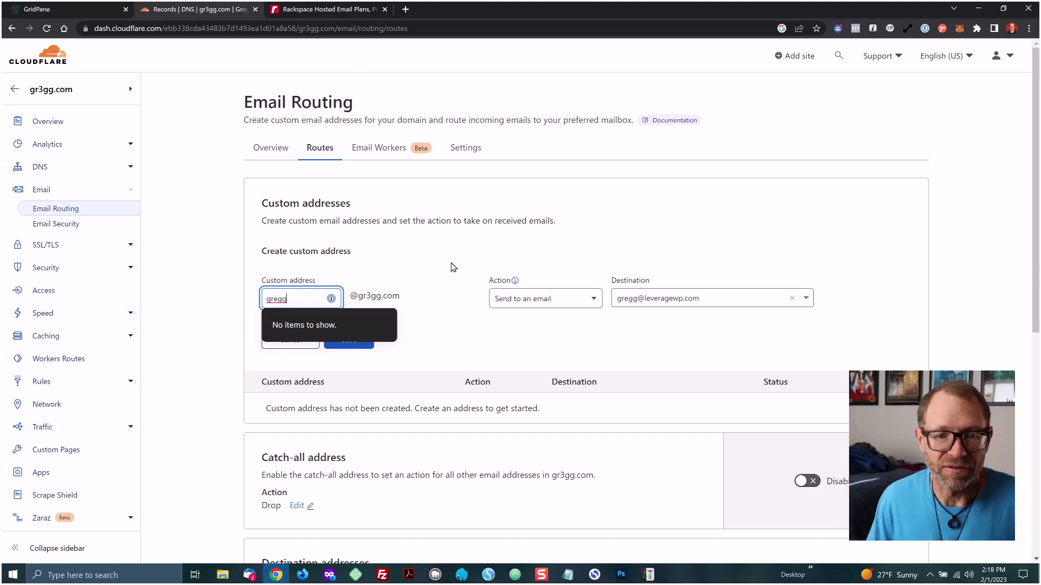
click(453, 267)
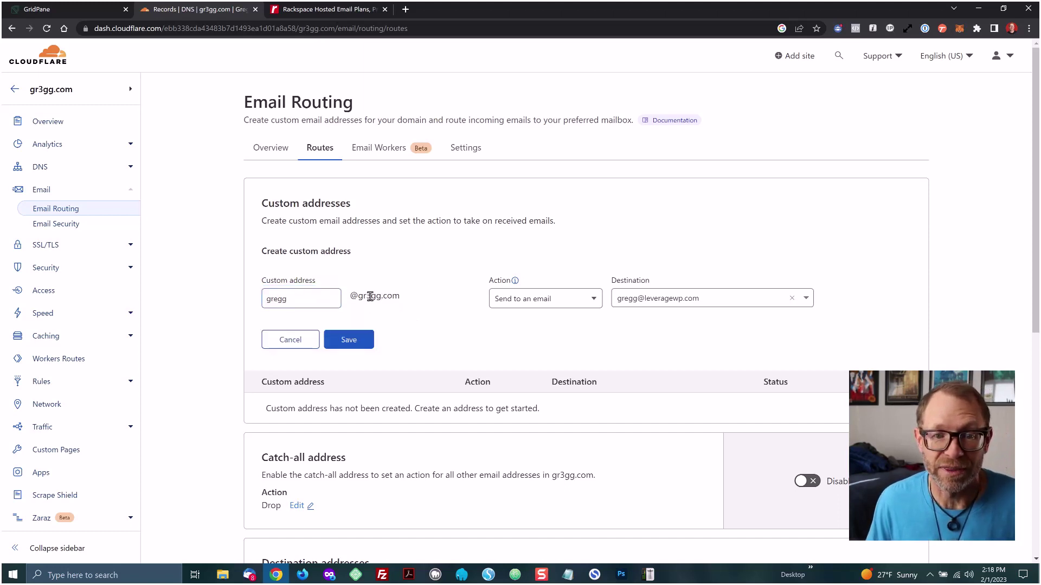
click(302, 300)
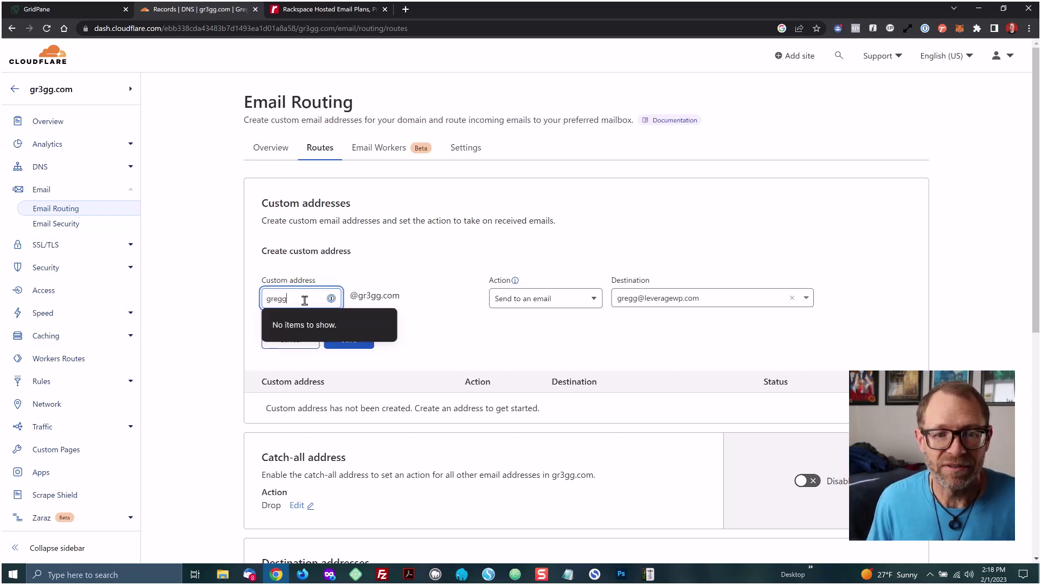
drag(302, 299, 262, 301)
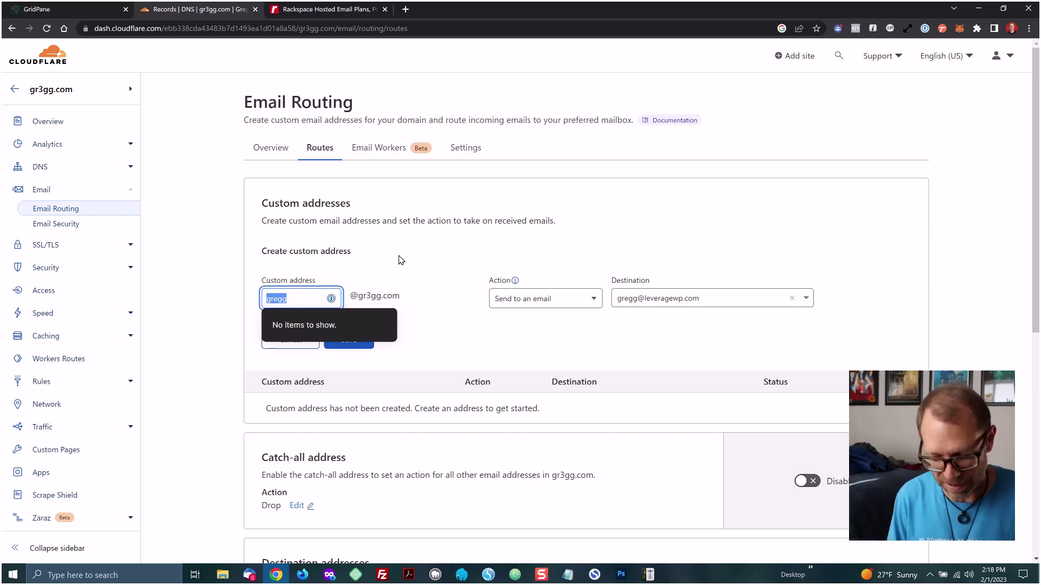
text(info)
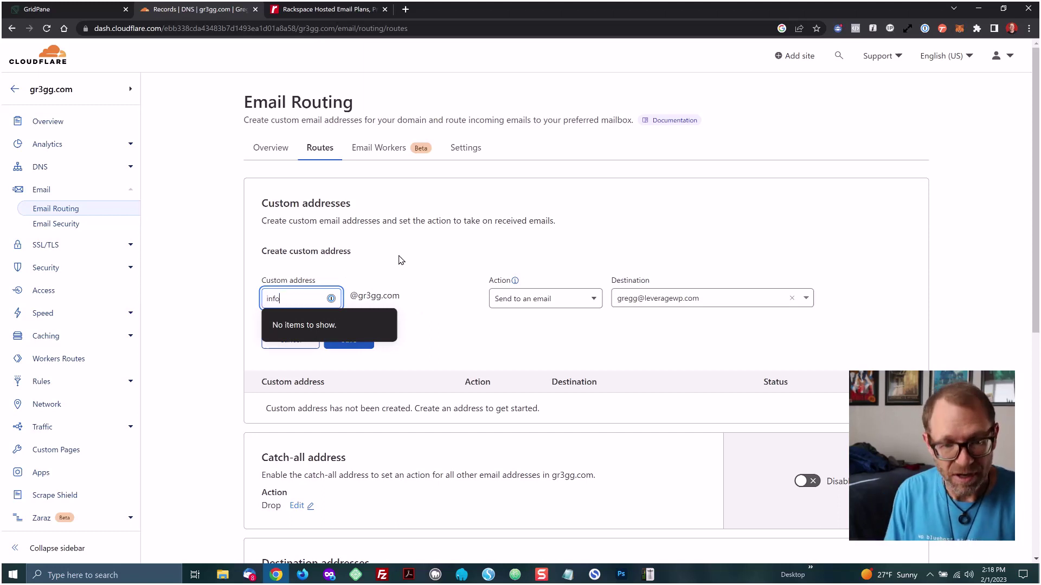
click(444, 281)
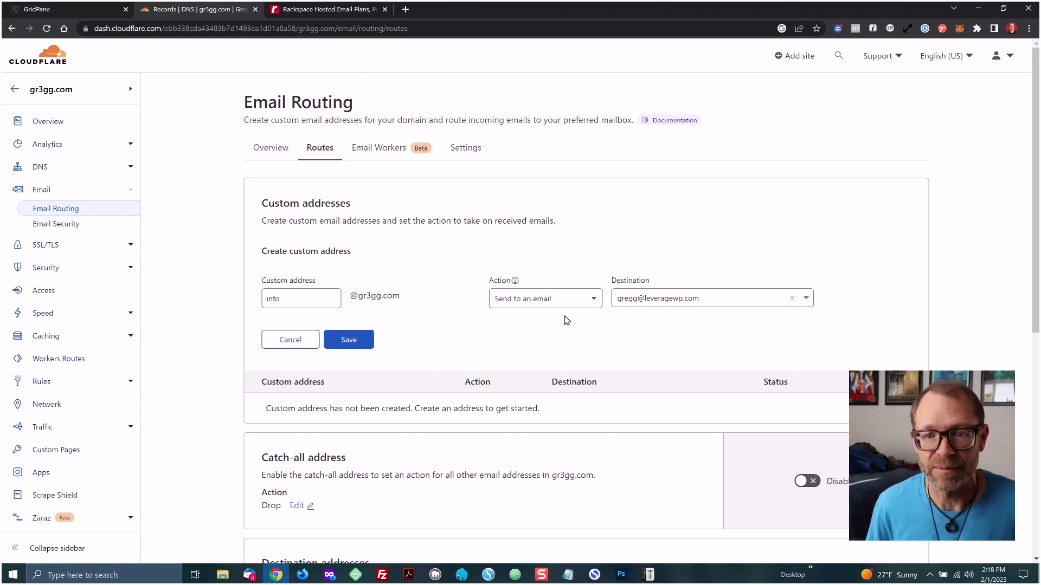
click(591, 300)
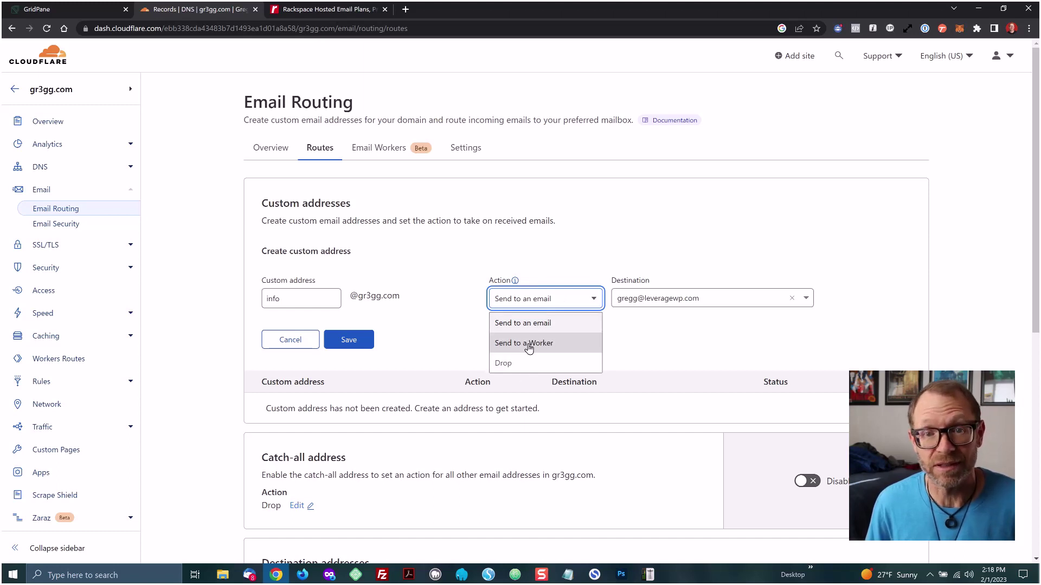
click(591, 302)
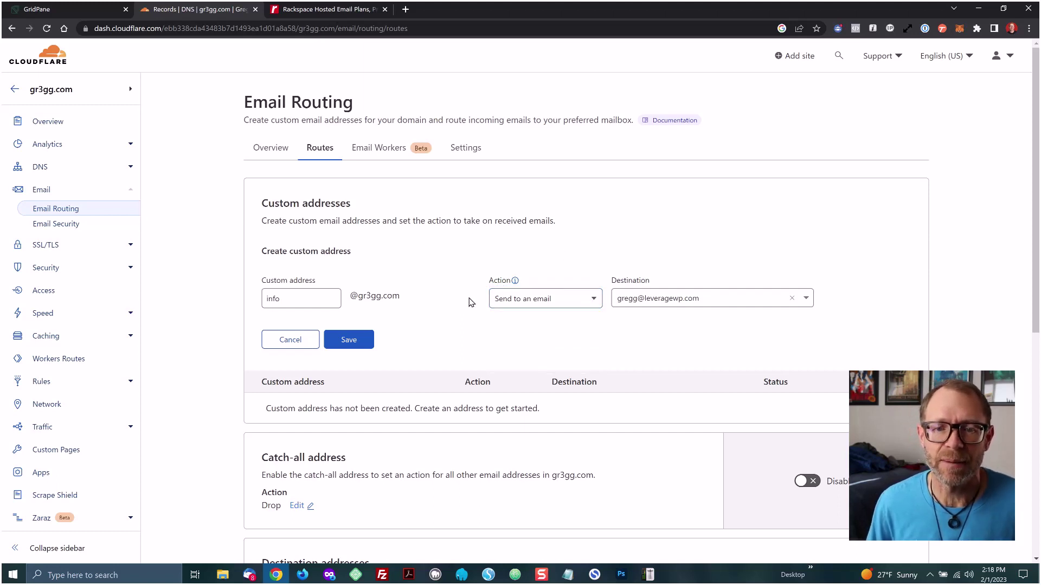